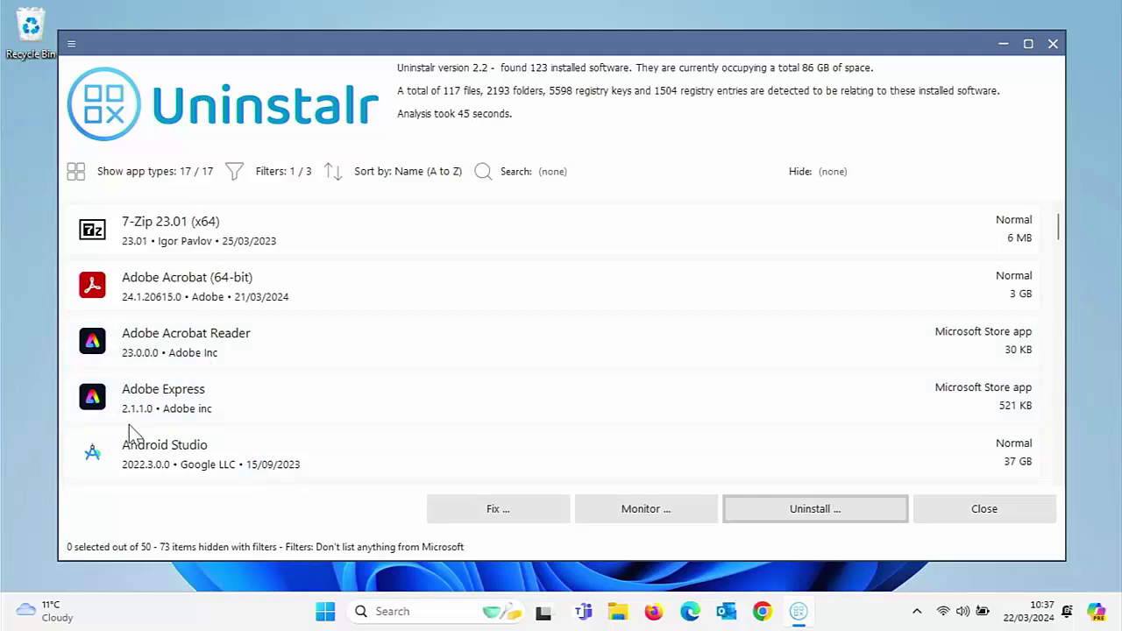
Sort the installed apps by Size (Largest first), then restore the Name (A to Z) order
click(100, 171)
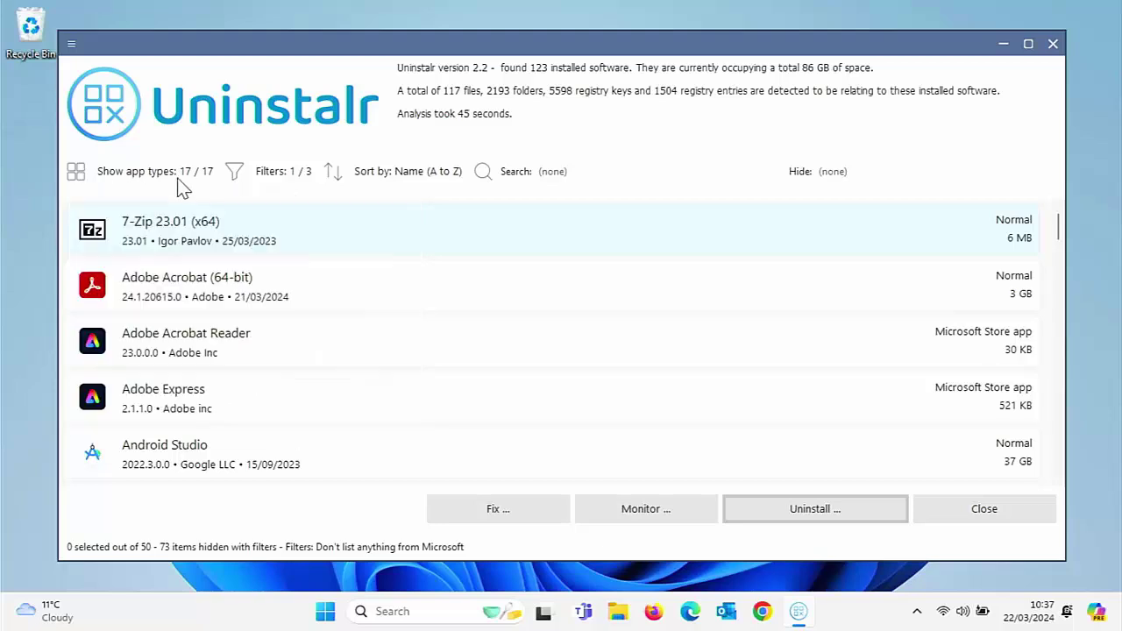
mouse_move(259, 172)
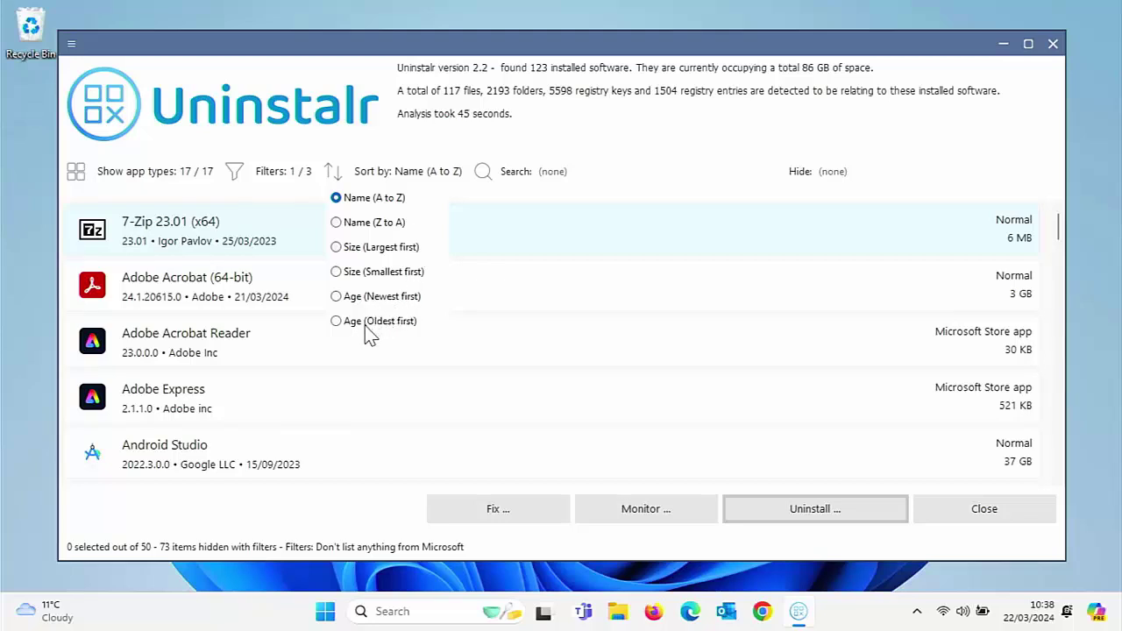
click(337, 249)
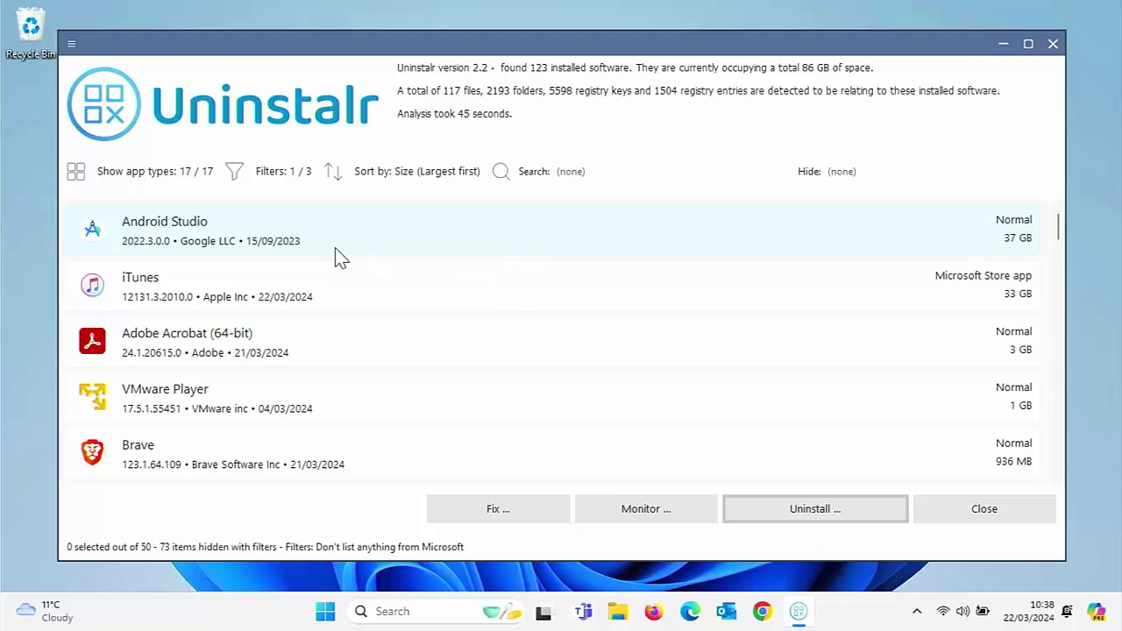
mouse_move(529, 284)
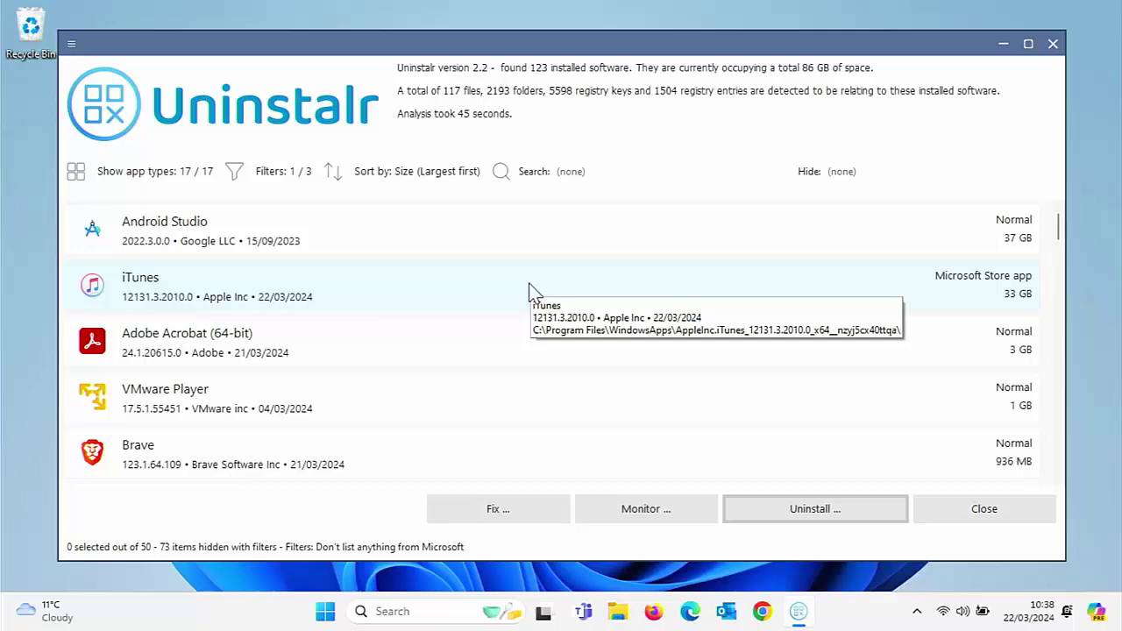
mouse_move(352, 366)
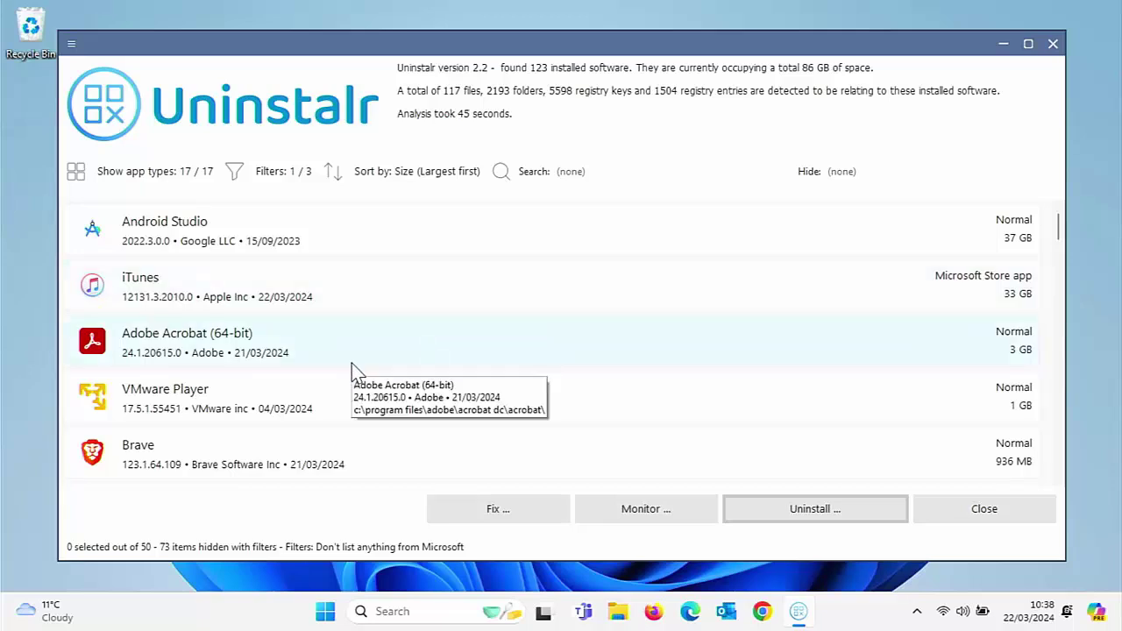
click(418, 171)
Search the installed apps for "adobe" and clear the search term
click(567, 172)
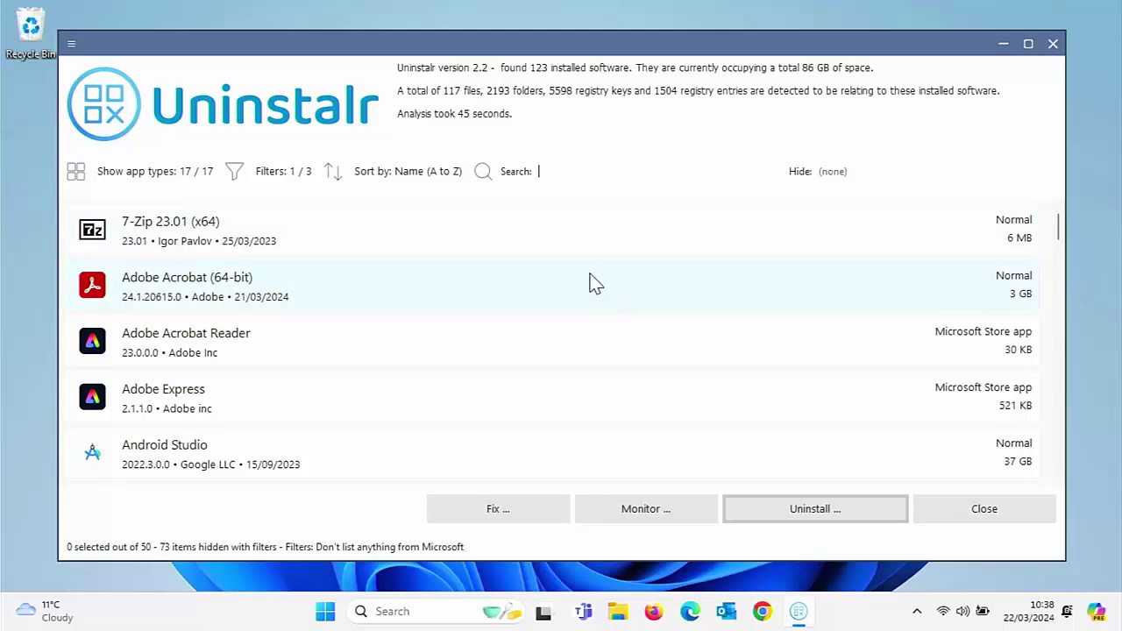
mouse_move(591, 282)
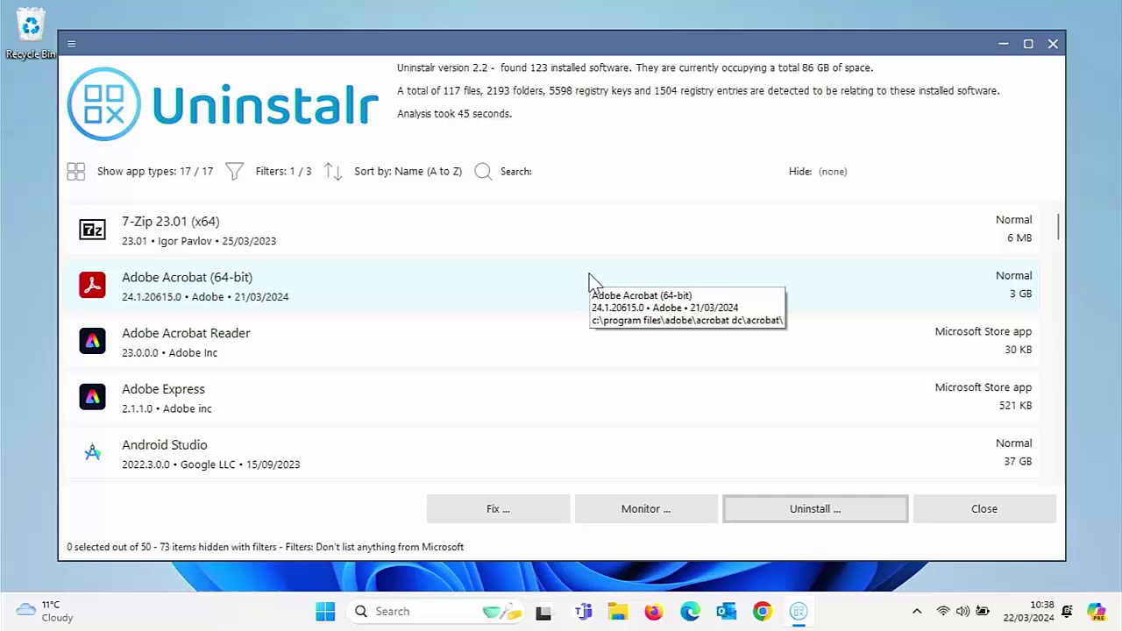
text(adob)
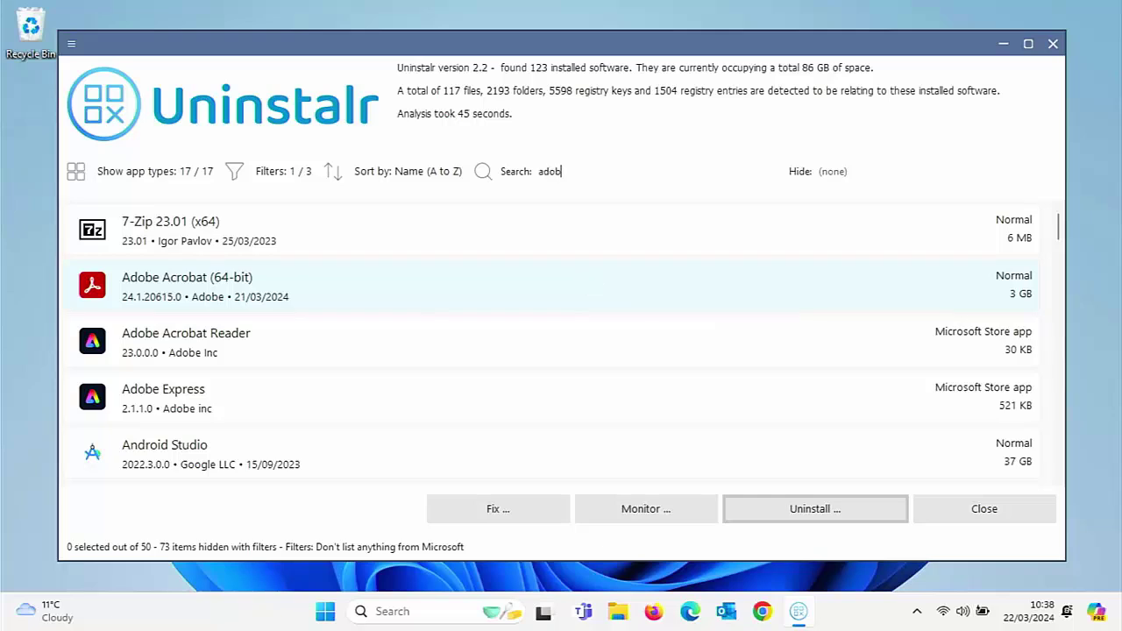
text(e)
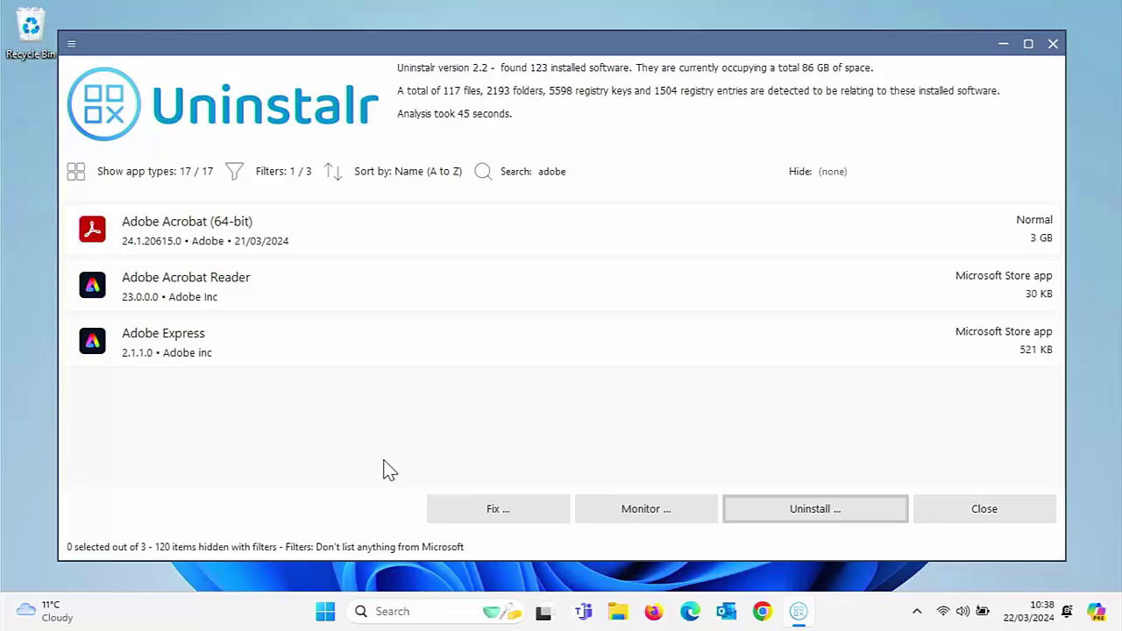
click(593, 171)
key(BackSpace)
key(BackSpace)
key(BackSpace)
key(BackSpace)
key(BackSpace)
Hide the apps matching "adobe", look through the remaining list, and clear the hide filter
click(837, 172)
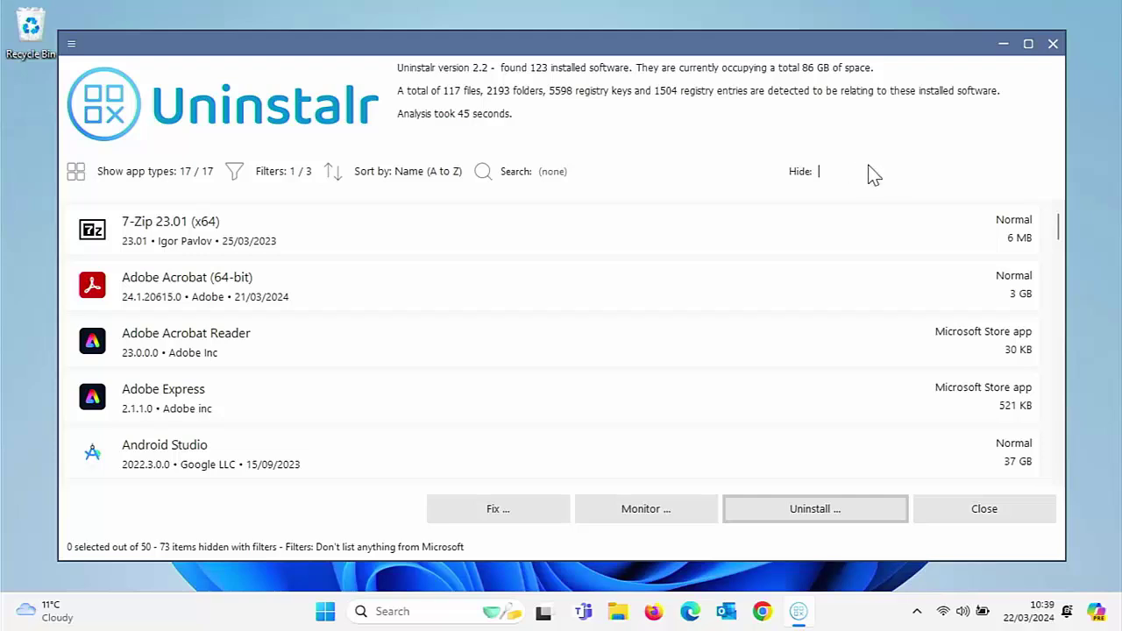
text(adobe)
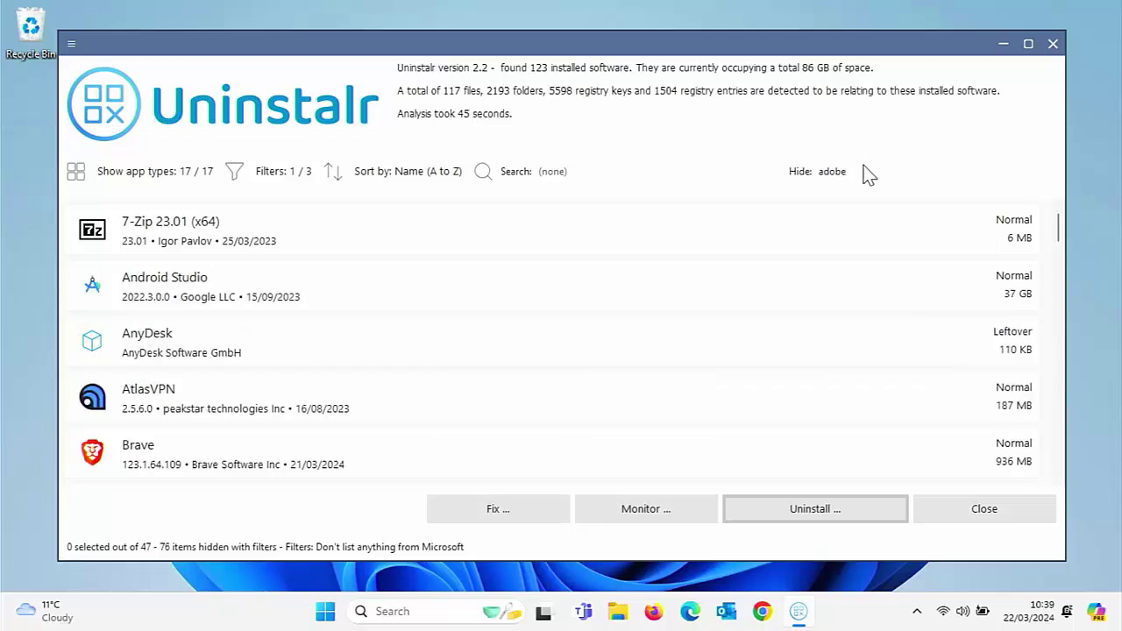
scroll(358, 293, down, 3)
scroll(359, 293, down, 2)
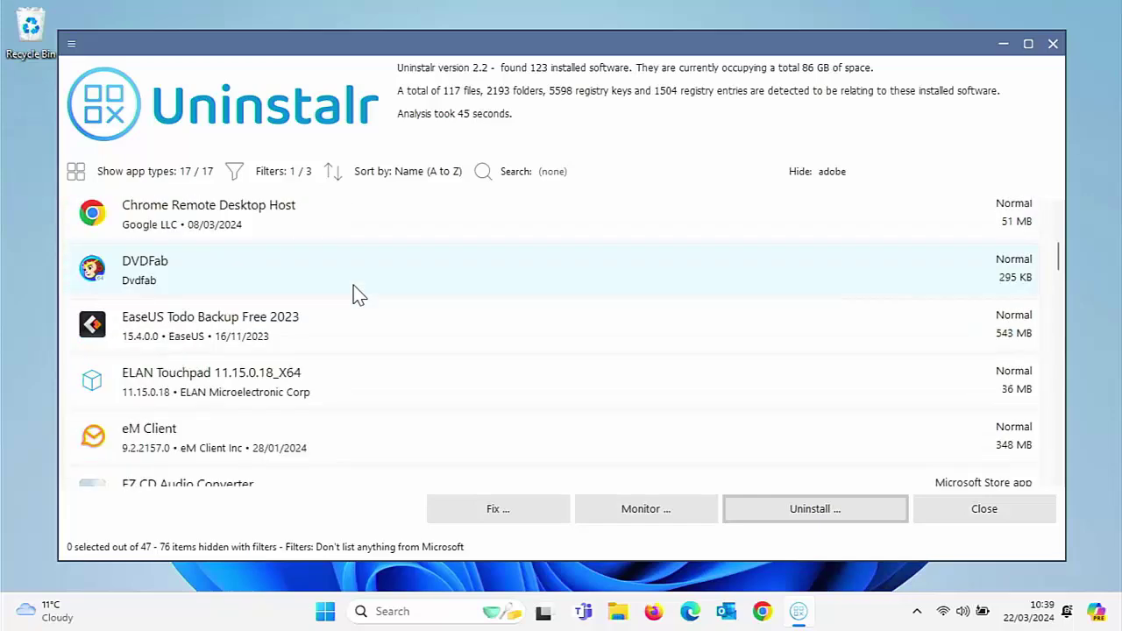
scroll(358, 293, up, 5)
key(ctrl+z)
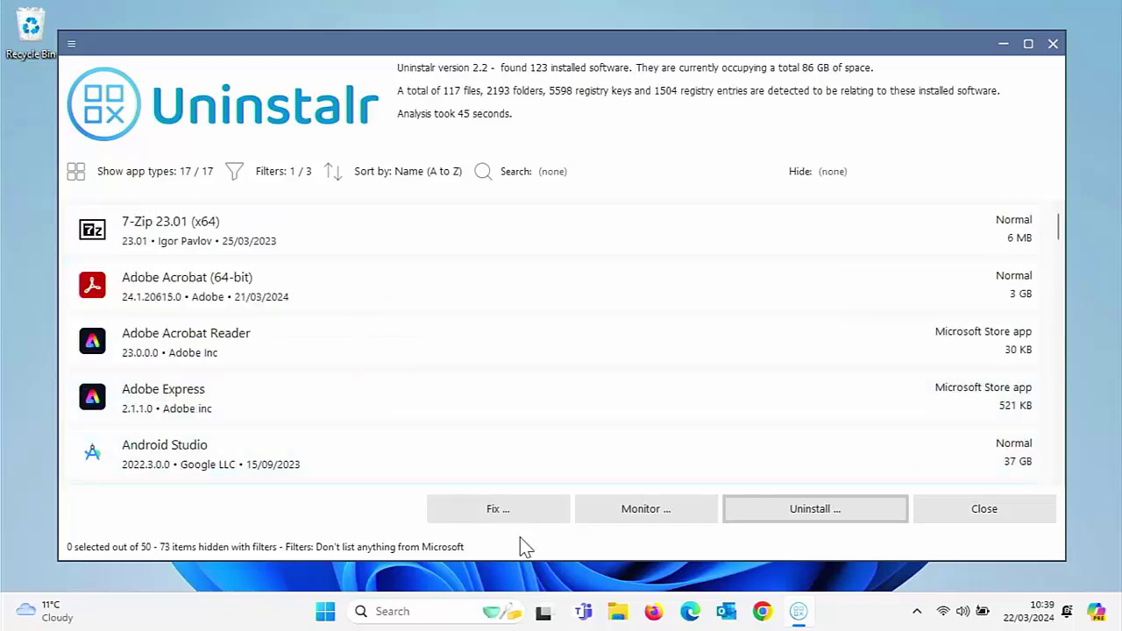
Examine the app discrepancies offered for fixing and the new-software installation monitor, closing each without changes
click(495, 510)
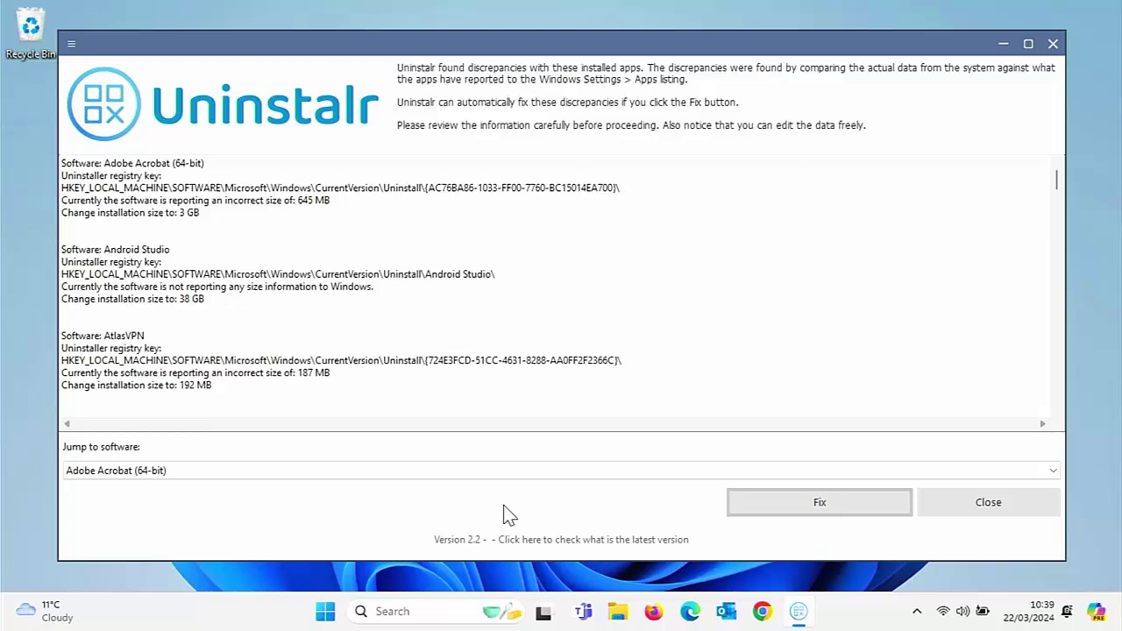
click(943, 504)
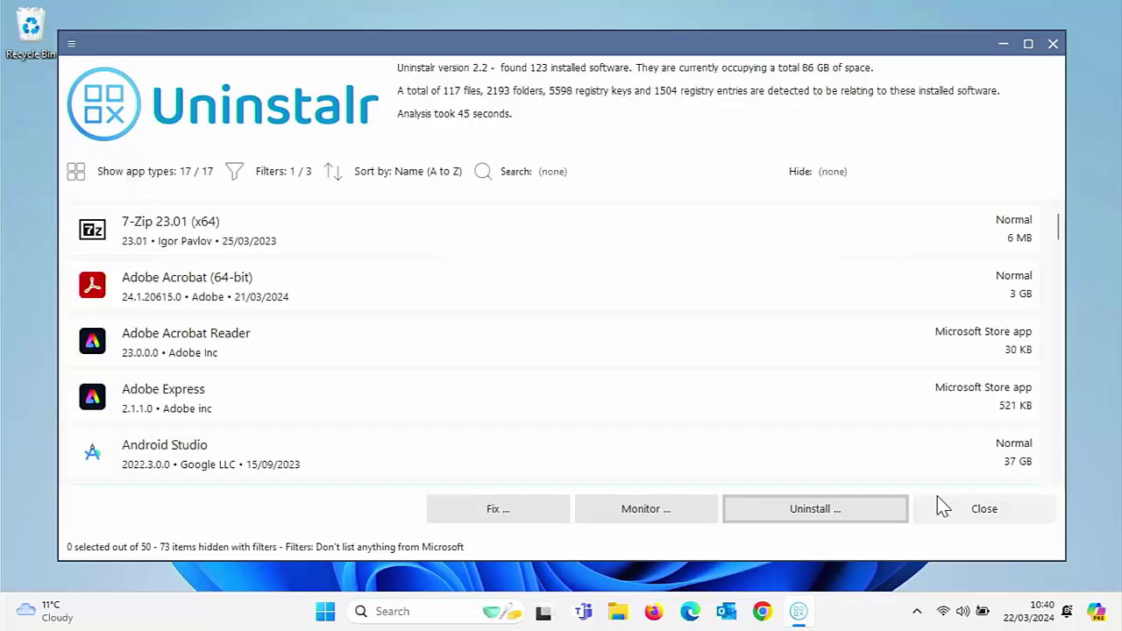
click(674, 507)
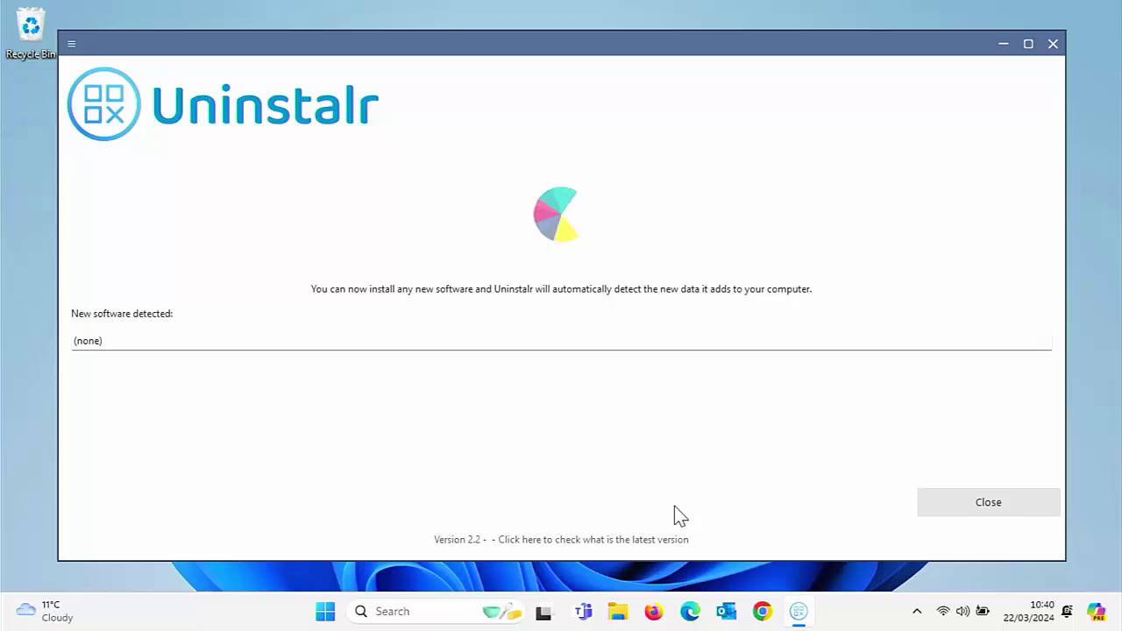
click(935, 507)
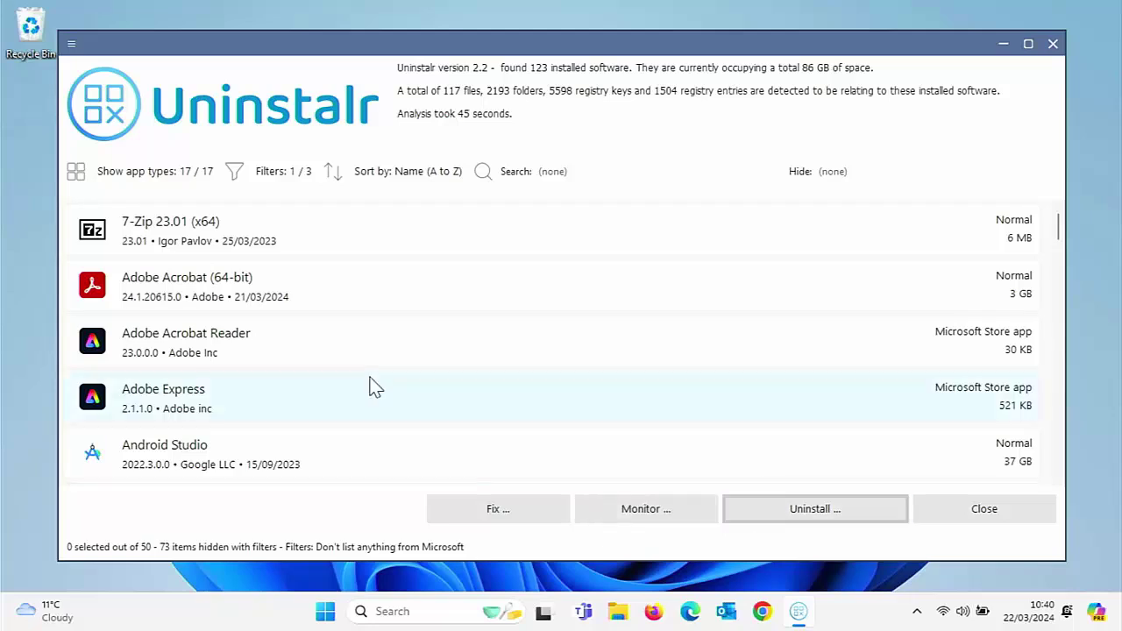
Select 7-Zip 23.01 (x64), Adobe Acrobat (64-bit), AnyDesk and AtlasVPN for uninstalling
mouse_move(226, 351)
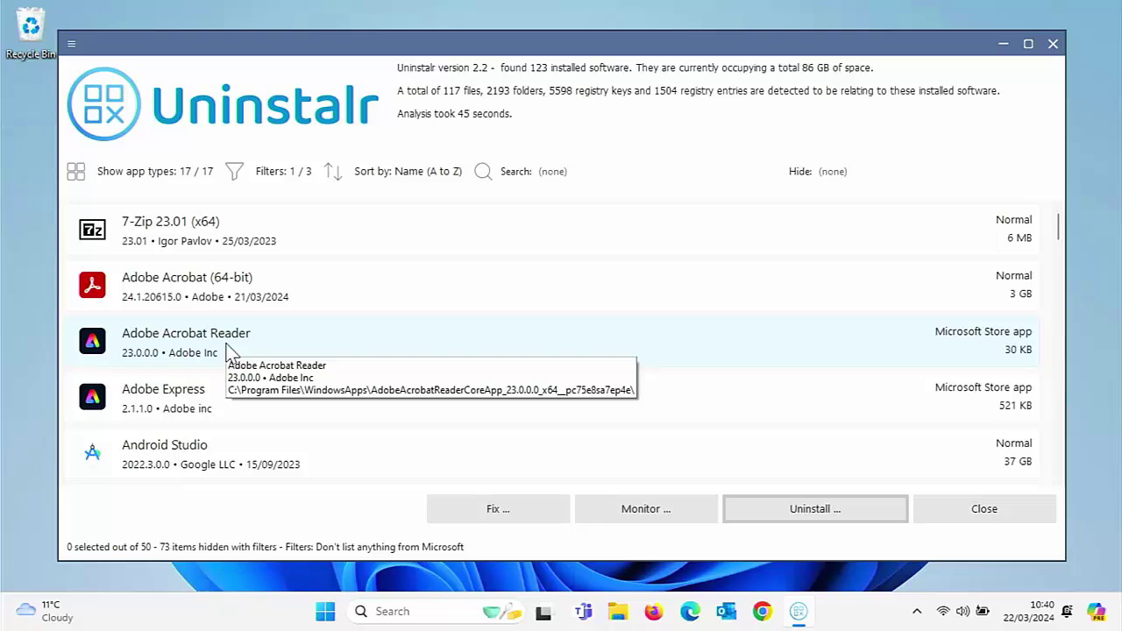
click(231, 241)
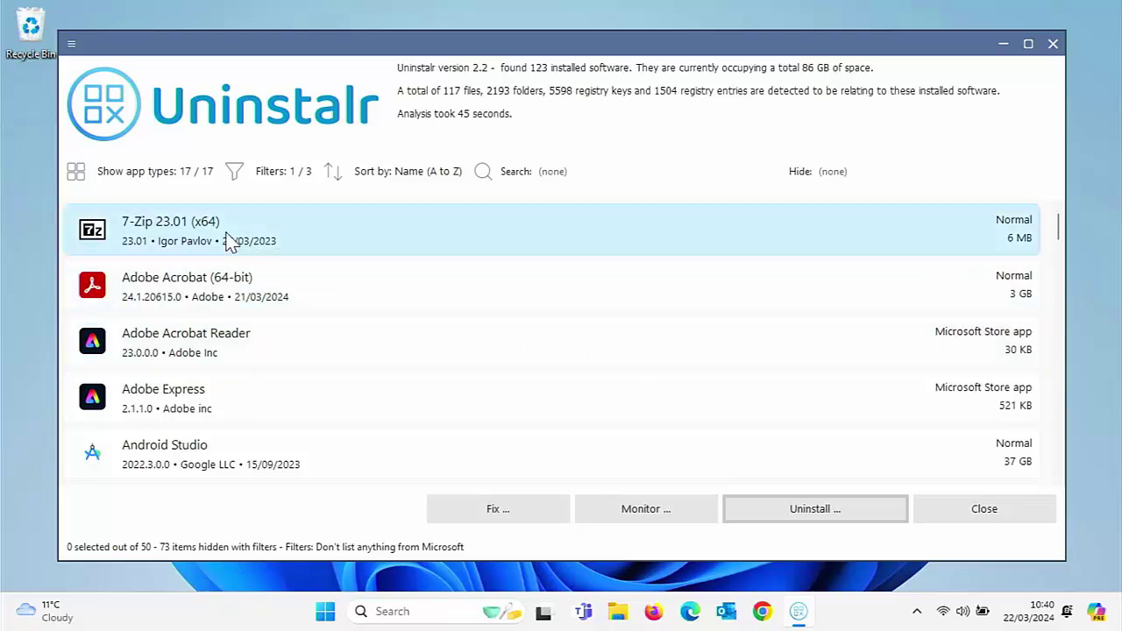
click(251, 281)
scroll(357, 367, down, 1)
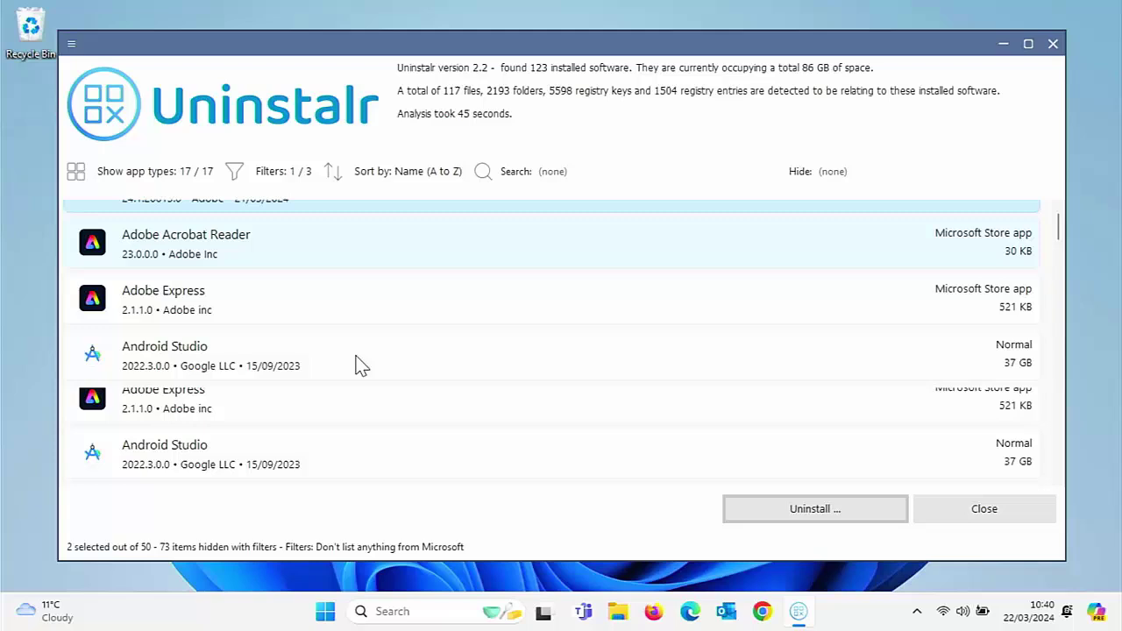
scroll(357, 366, down, 2)
scroll(357, 366, up, 1)
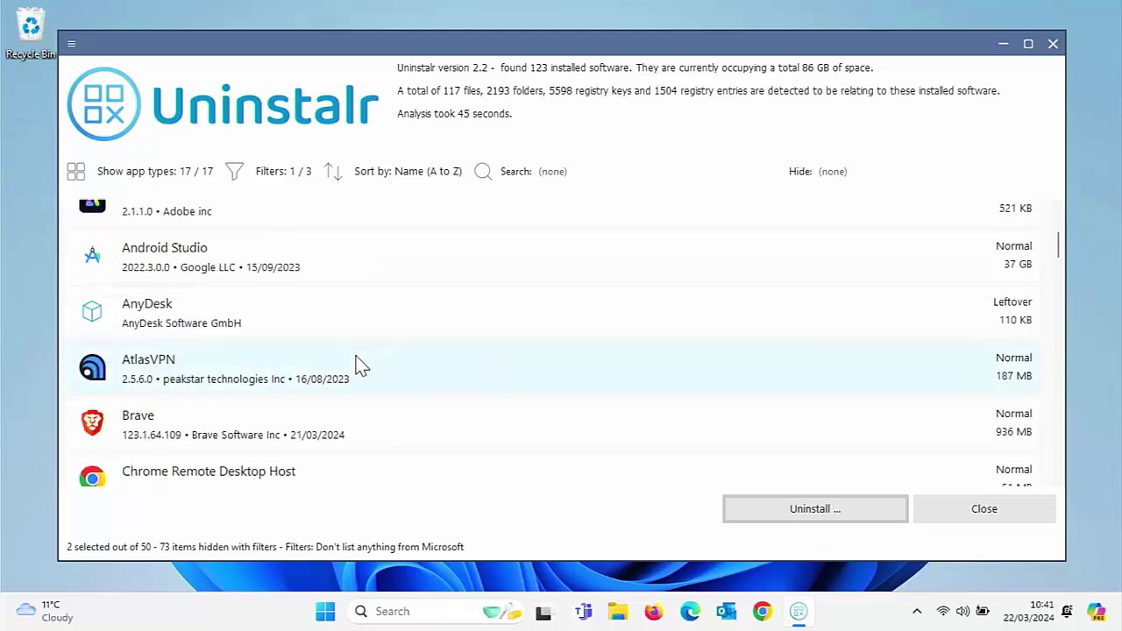
click(206, 306)
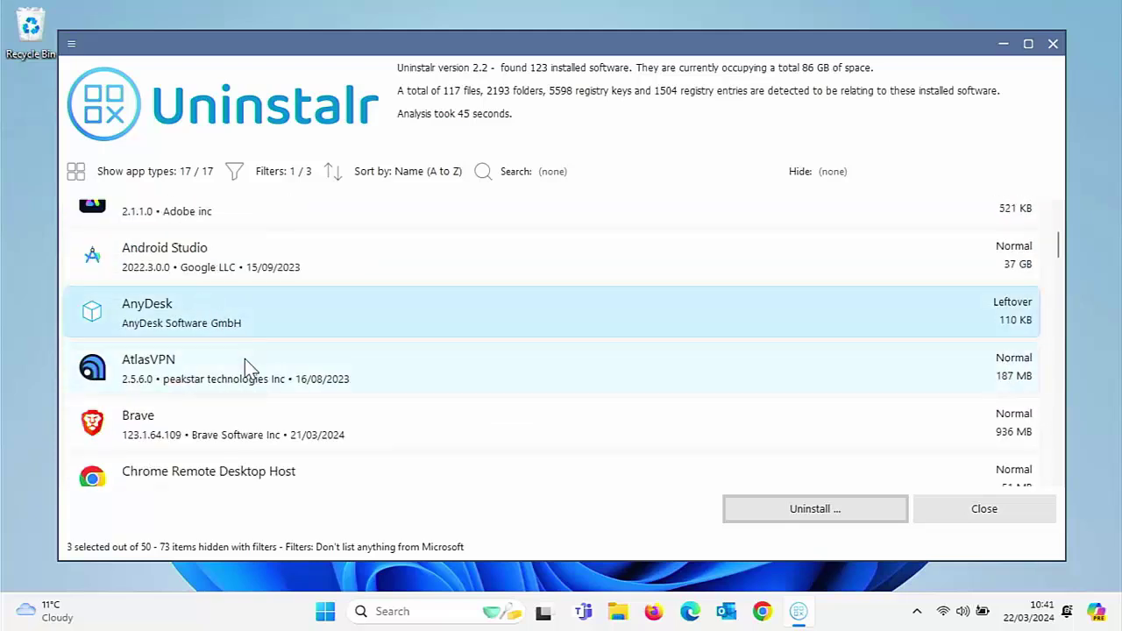
click(223, 370)
Add FreeFileSync and iTunes to the apps selected for uninstalling
scroll(309, 366, down, 2)
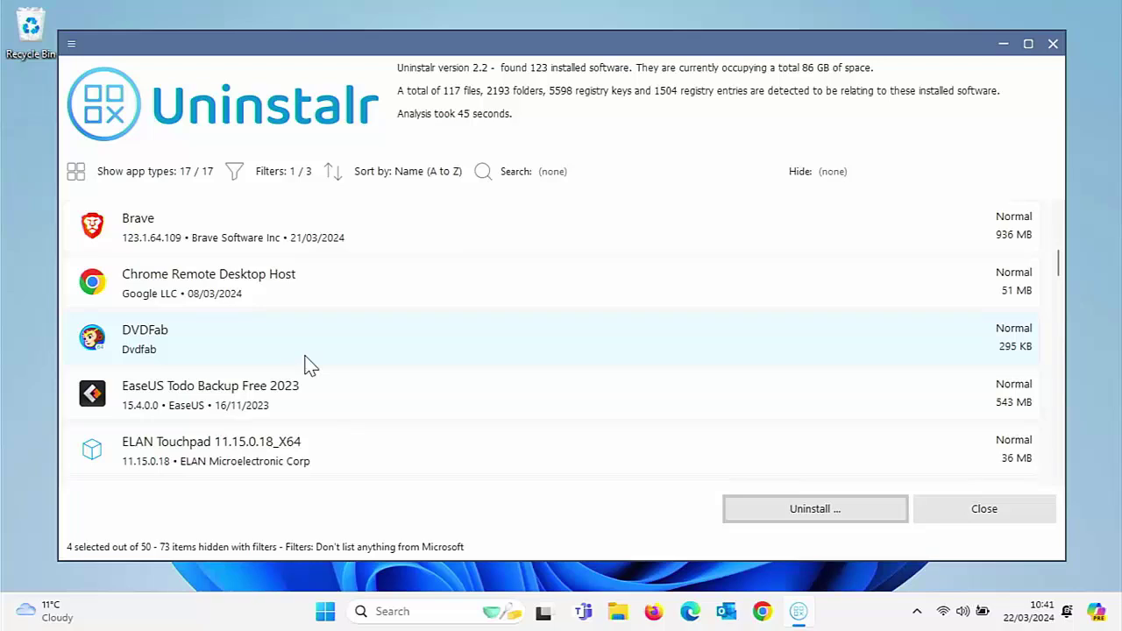
scroll(309, 365, down, 3)
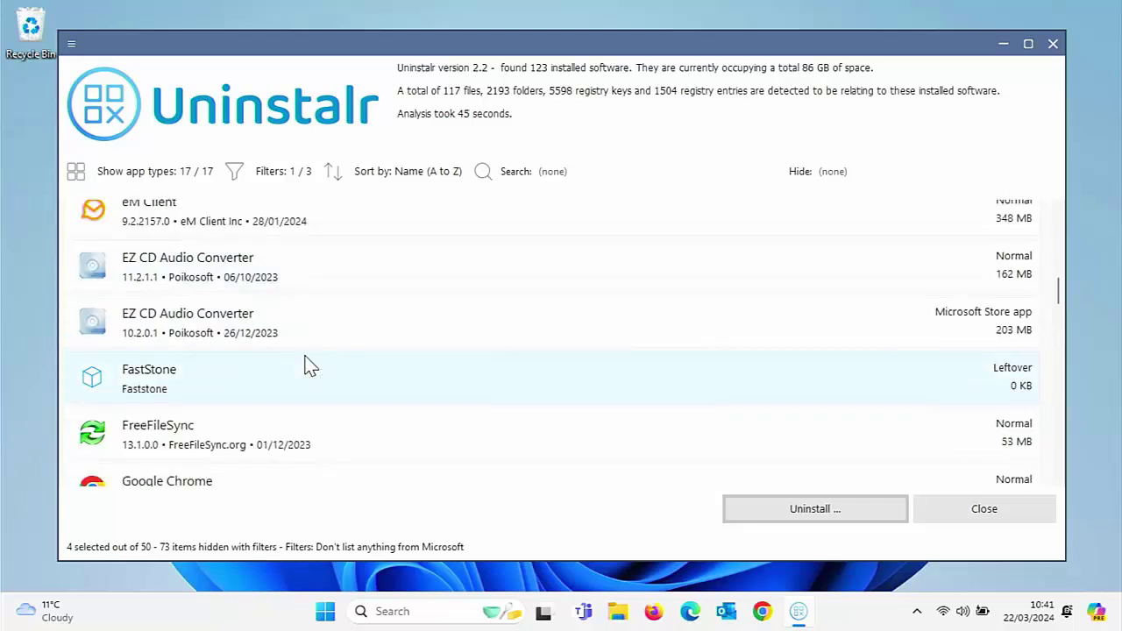
scroll(308, 365, down, 1)
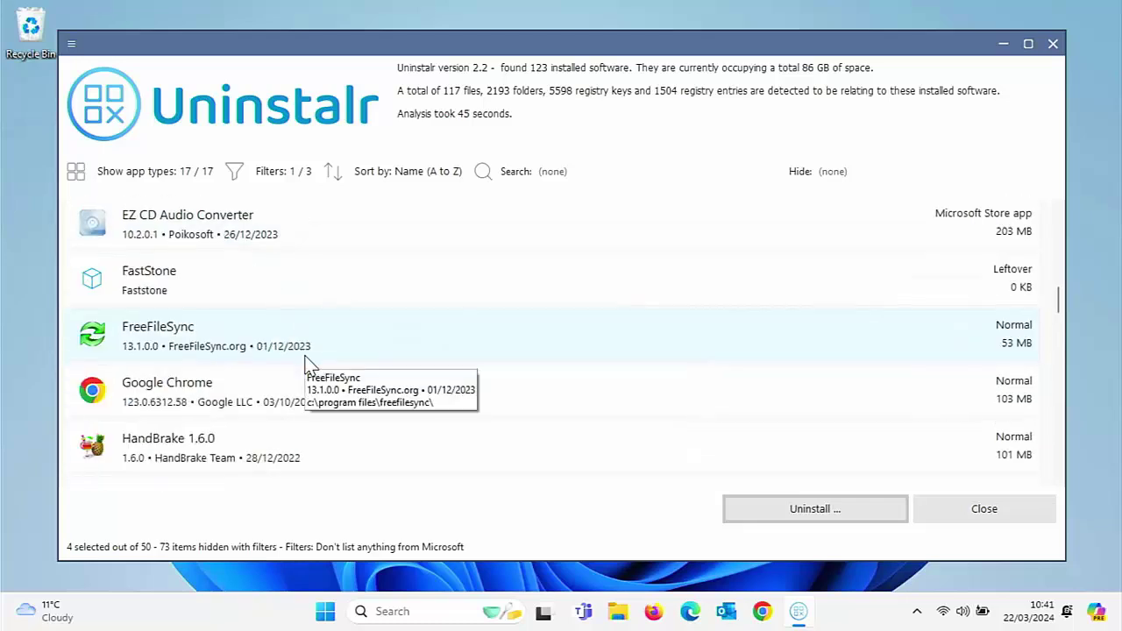
click(255, 335)
scroll(294, 395, down, 1)
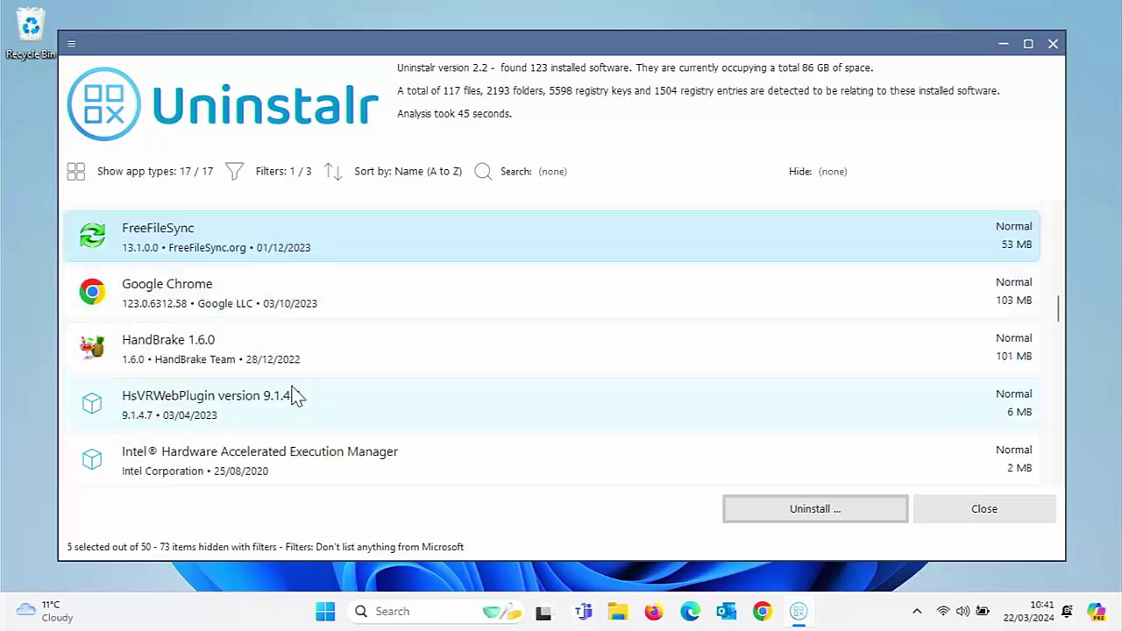
scroll(294, 395, down, 2)
click(263, 333)
scroll(263, 351, down, 2)
click(279, 355)
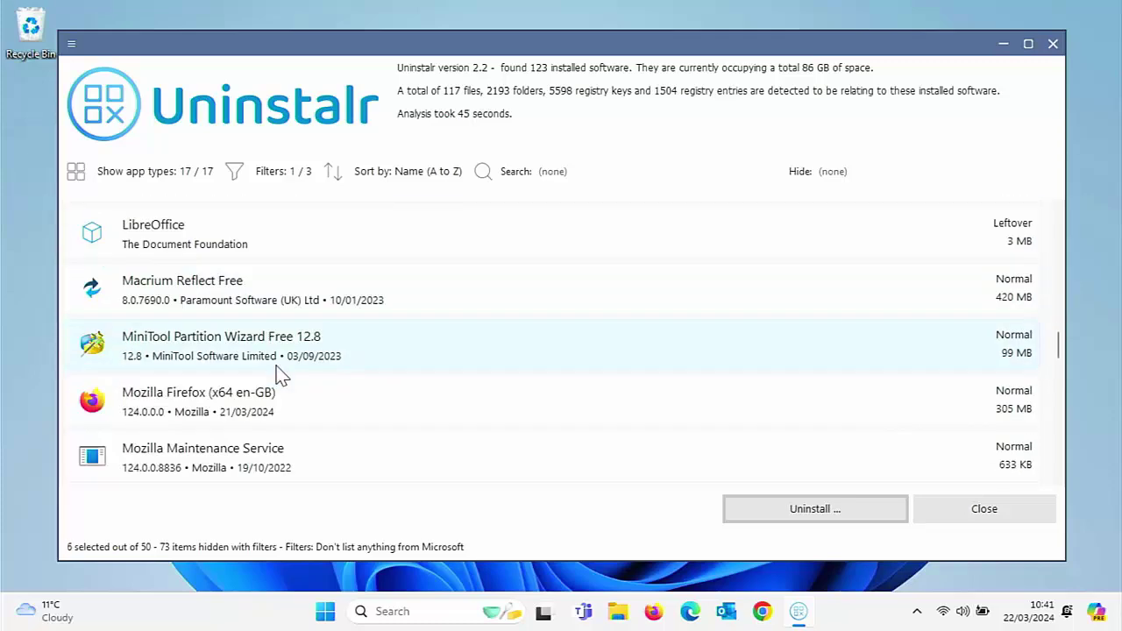
scroll(272, 373, down, 8)
click(257, 377)
scroll(255, 395, up, 3)
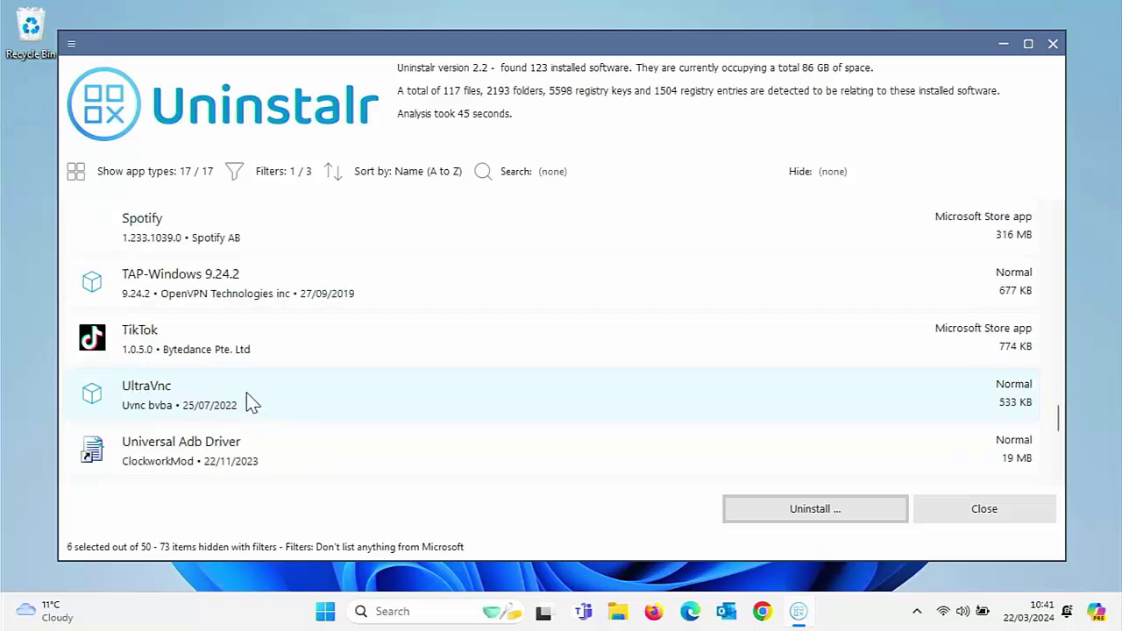
Proceed to the uninstallation review for the selected apps, agreeing to continue despite Adobe Acrobat's relation to Adobe Acrobat Reader
click(816, 517)
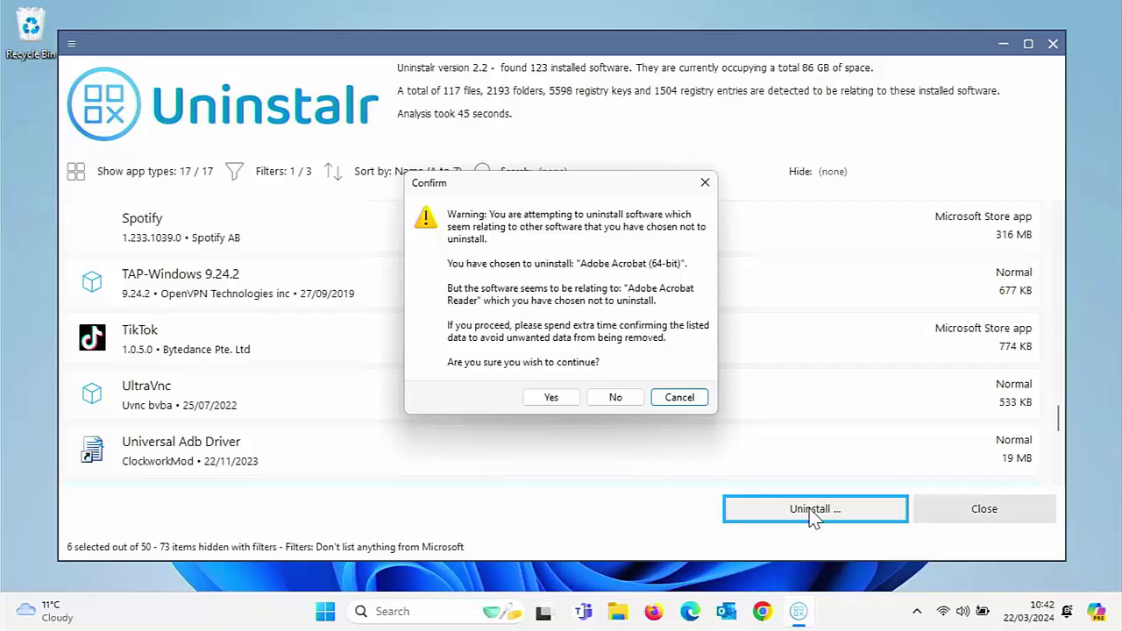
click(673, 398)
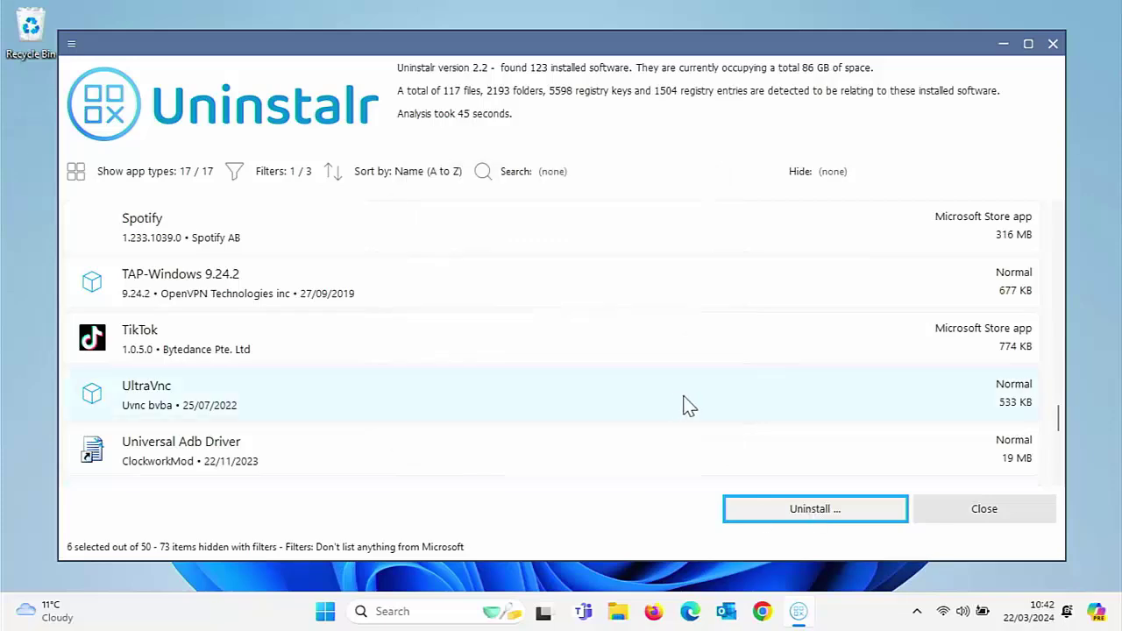
scroll(747, 388, up, 20)
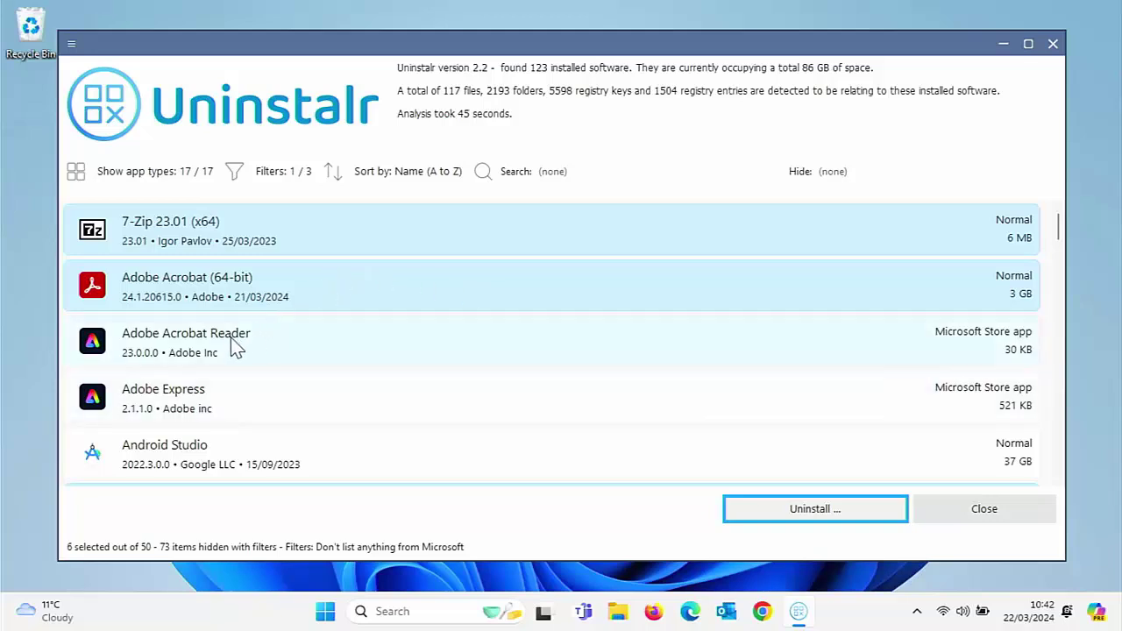
mouse_move(198, 343)
click(783, 522)
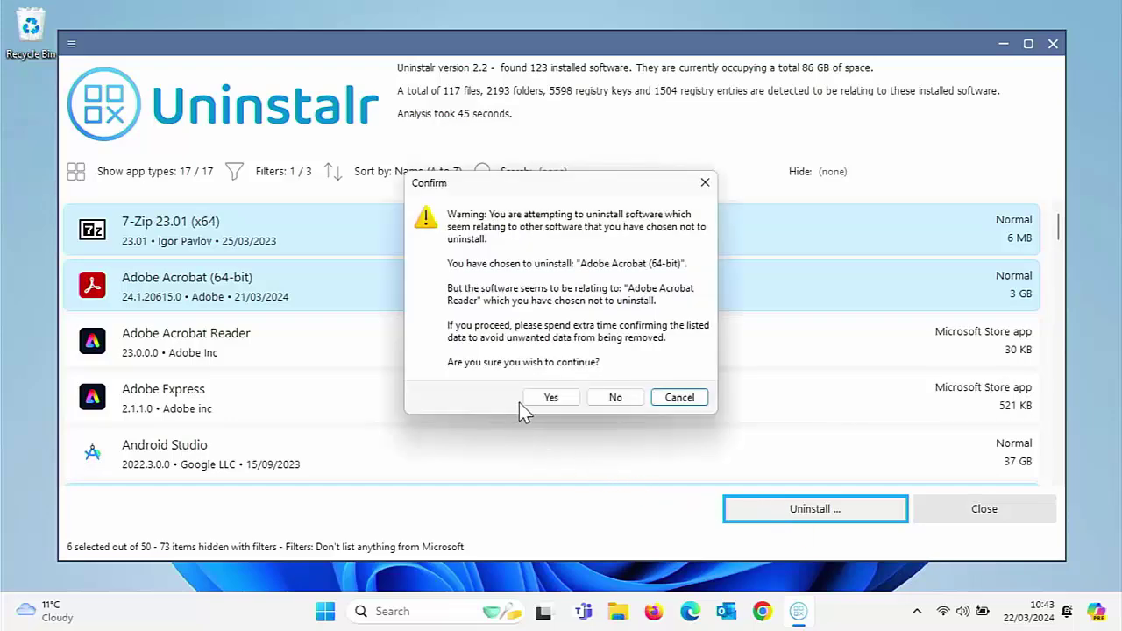
click(551, 397)
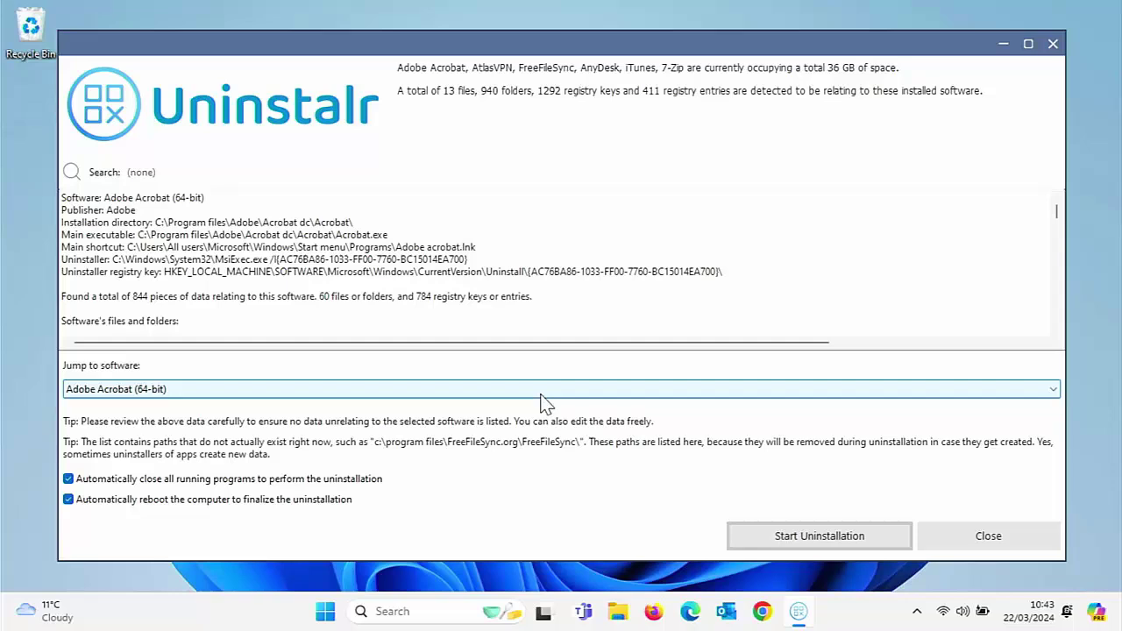
Review the files and registry data listed for removal, start uninstalling the selected apps and give the final confirmation
scroll(476, 302, down, 2)
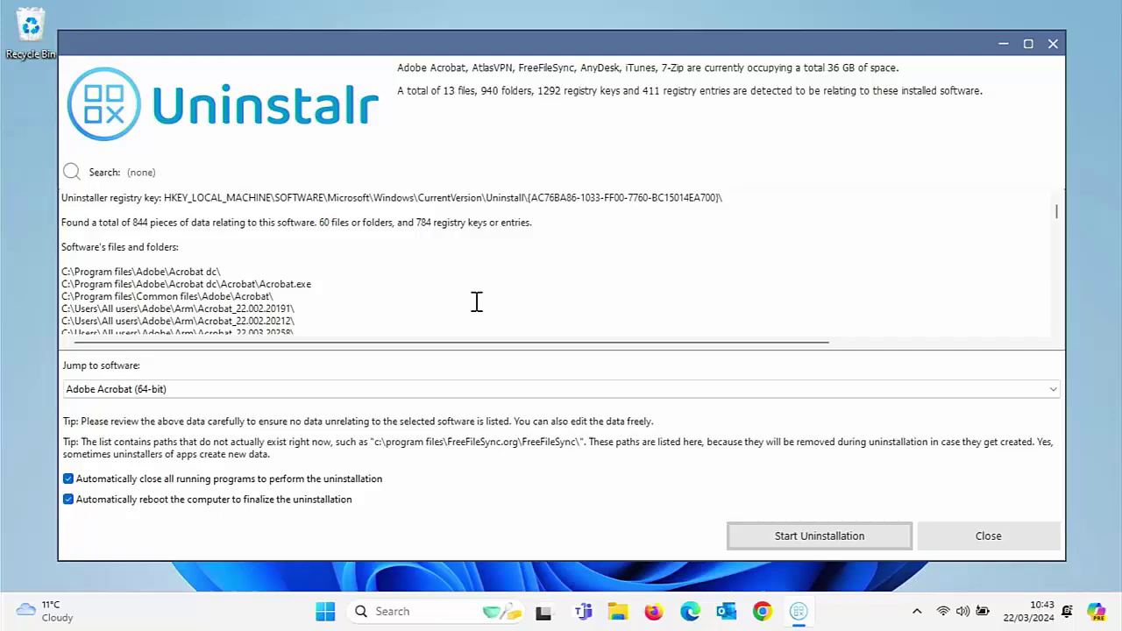
scroll(477, 302, down, 15)
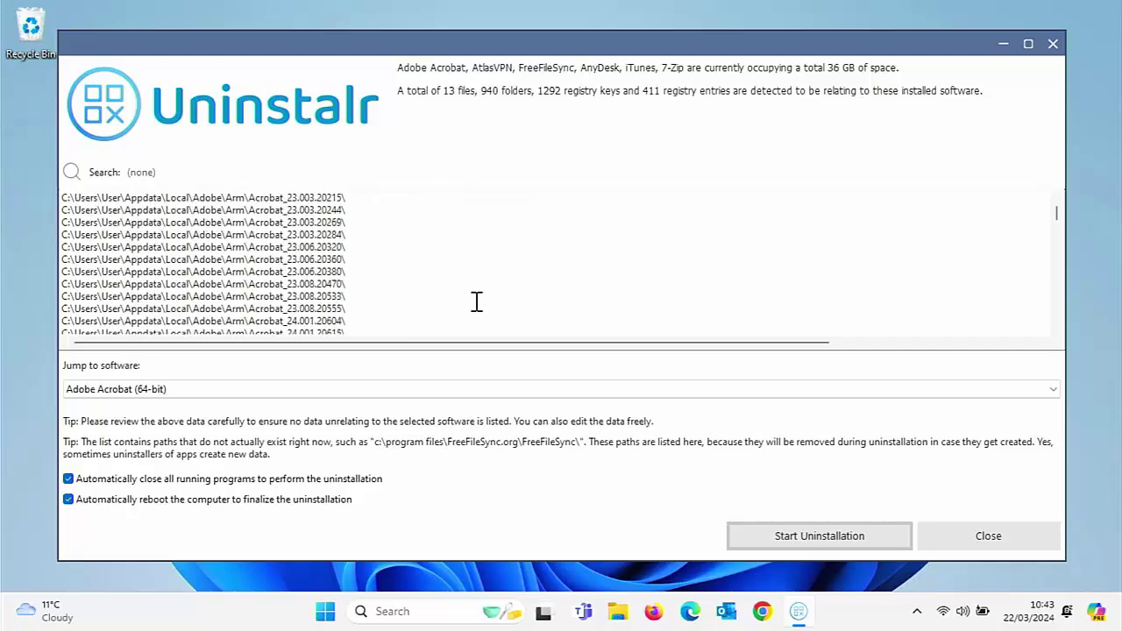
scroll(476, 302, down, 15)
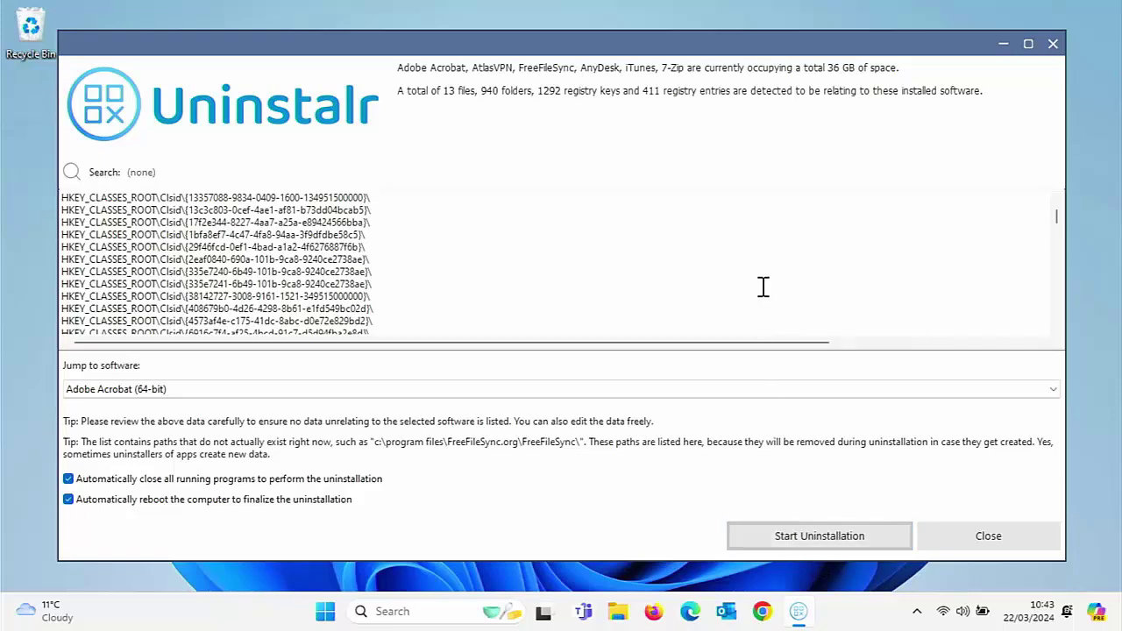
scroll(761, 283, down, 20)
click(765, 540)
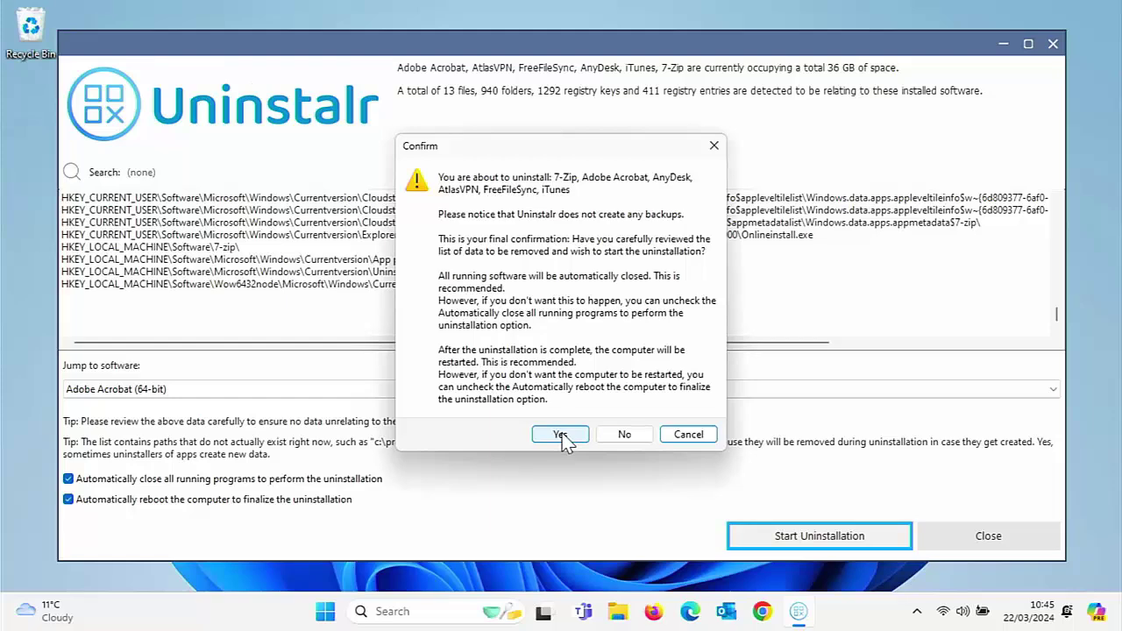
click(561, 435)
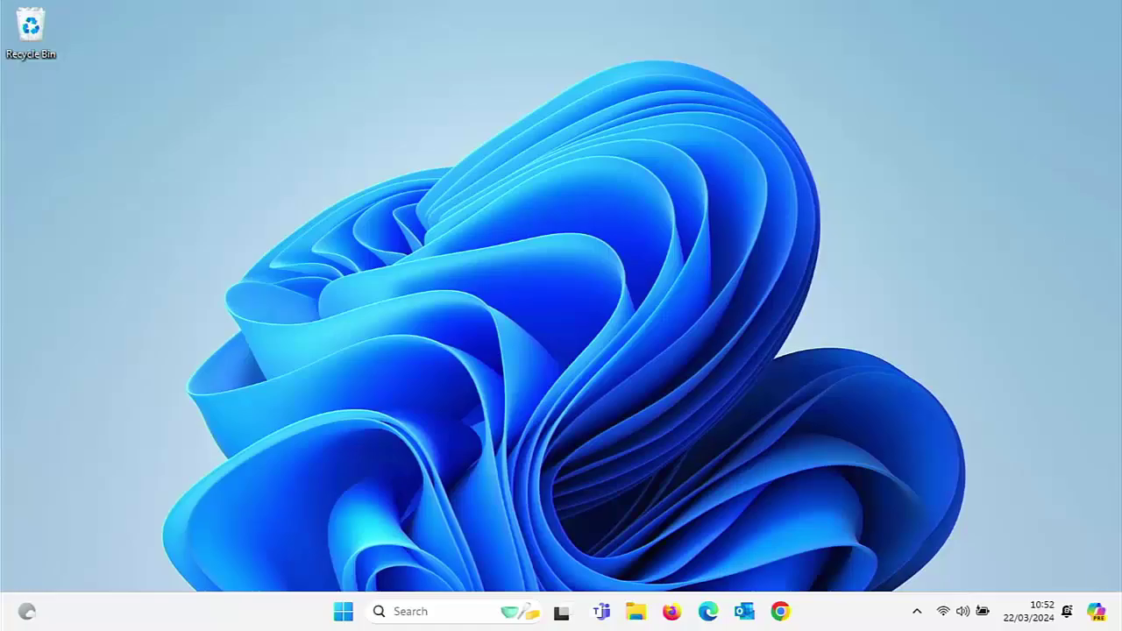
Run appwiz.cpl to check the installed programs list in Programs and Features for the removed apps, closing it when done
key(super+r)
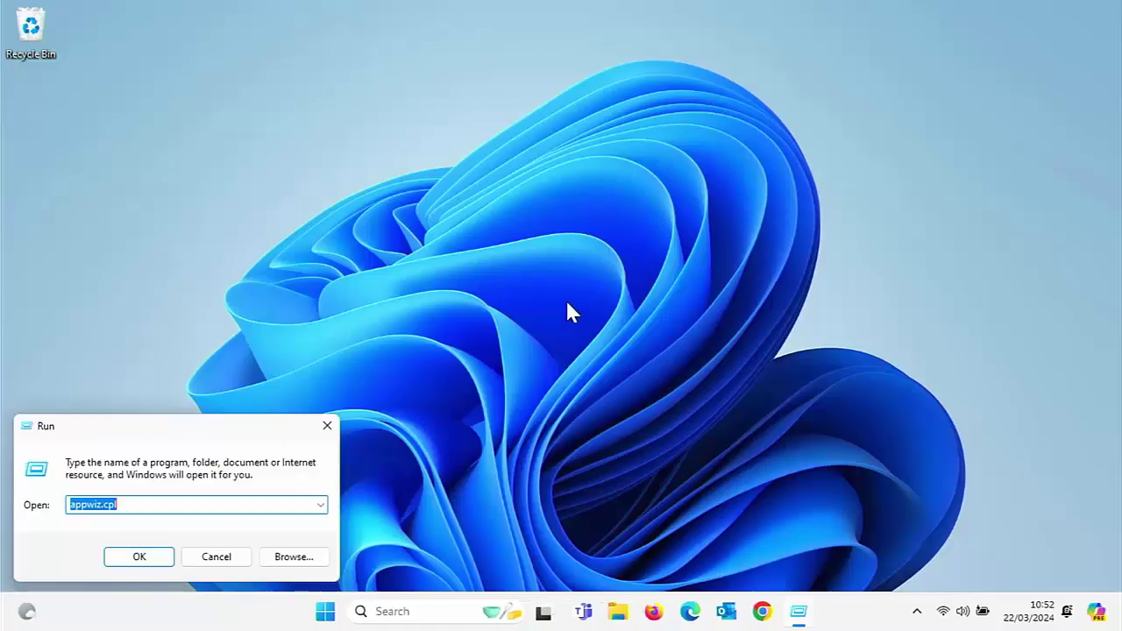
key(Return)
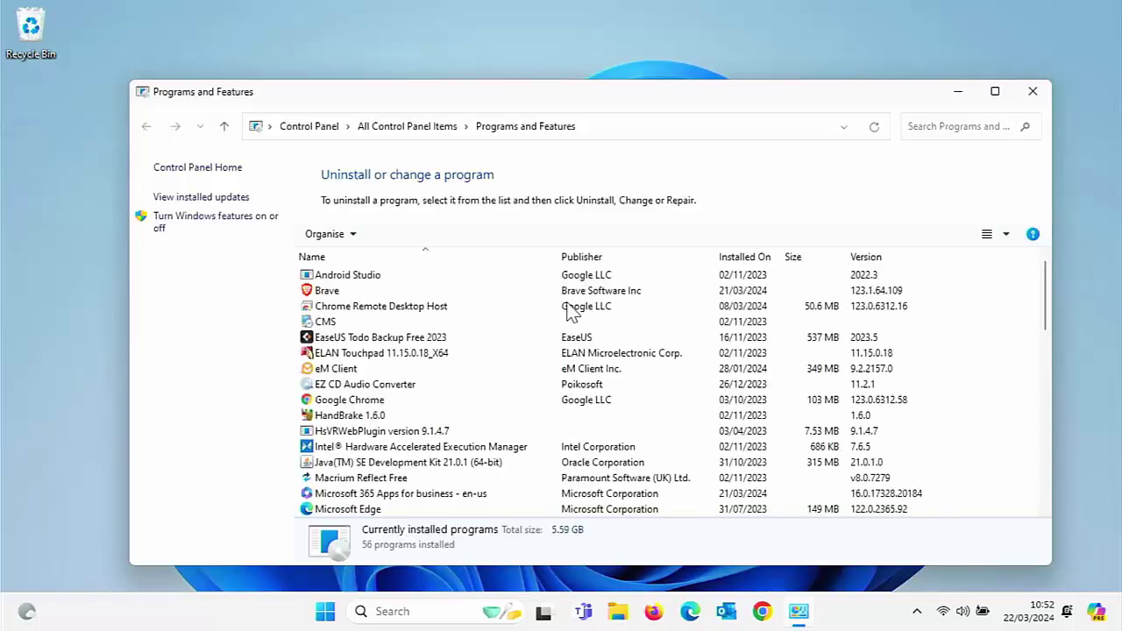
scroll(570, 311, down, 13)
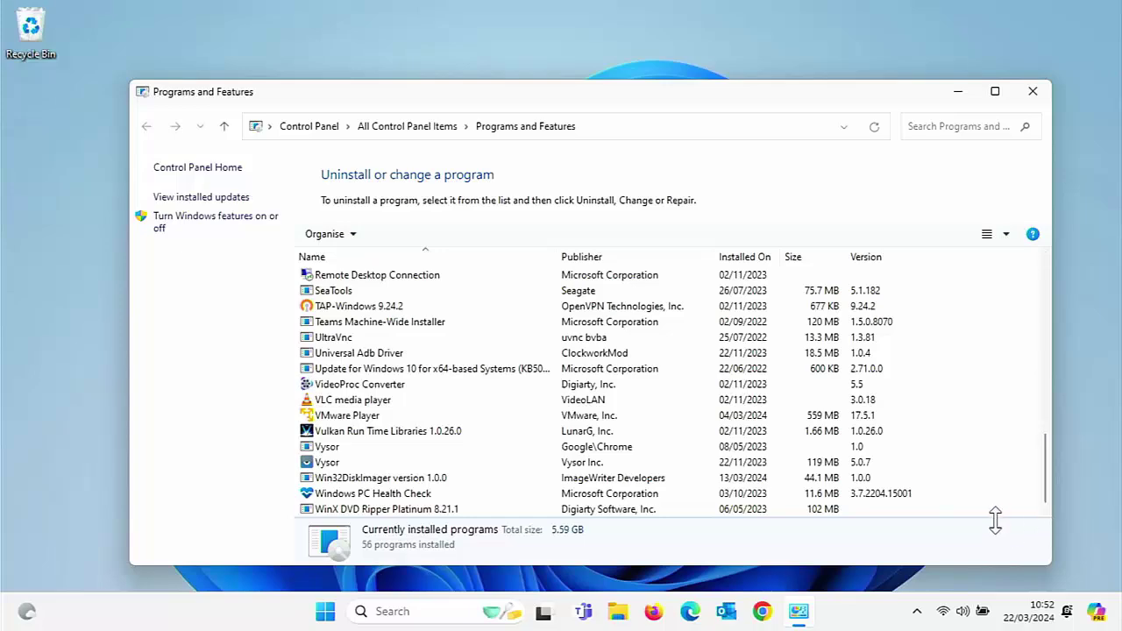
click(1033, 91)
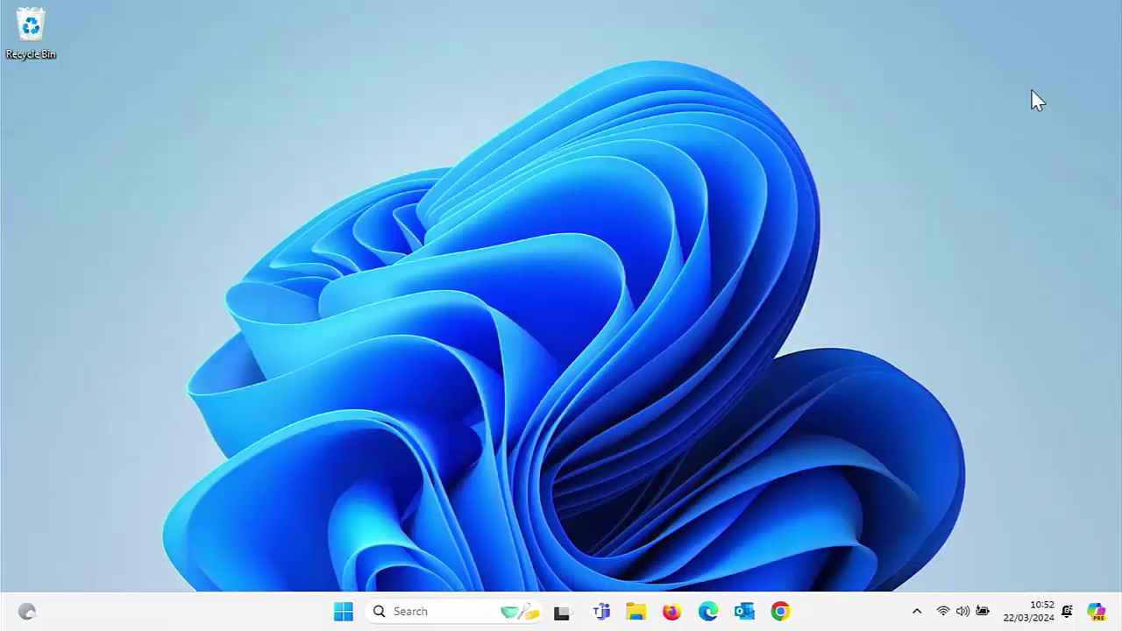
Switch to Microsoft Edge and go to the uninstalr.com website
click(706, 614)
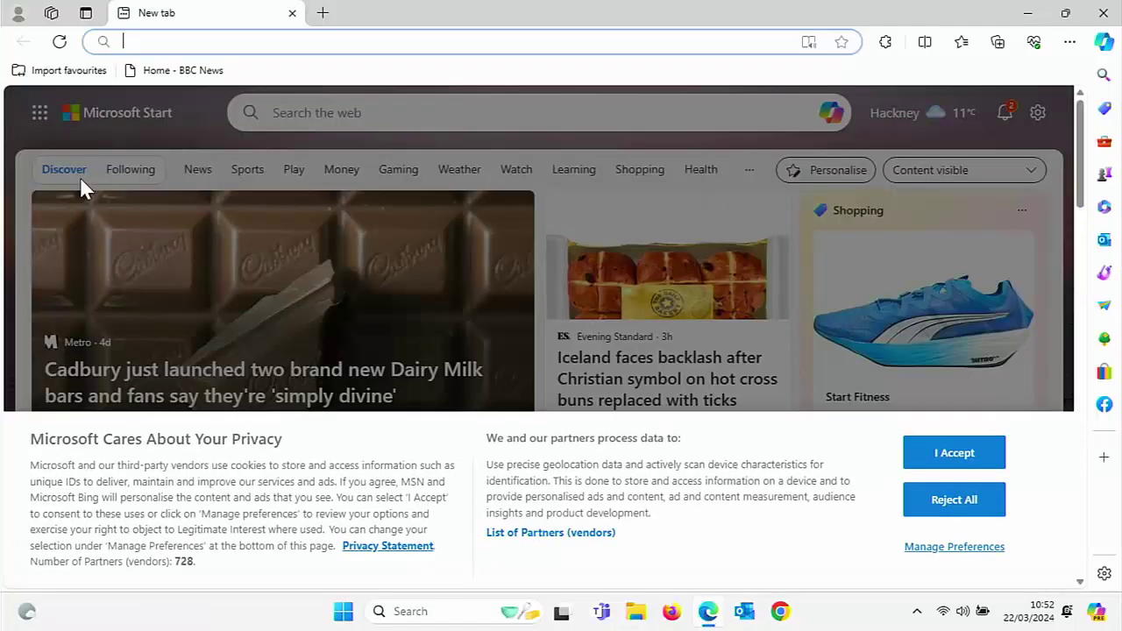
click(130, 41)
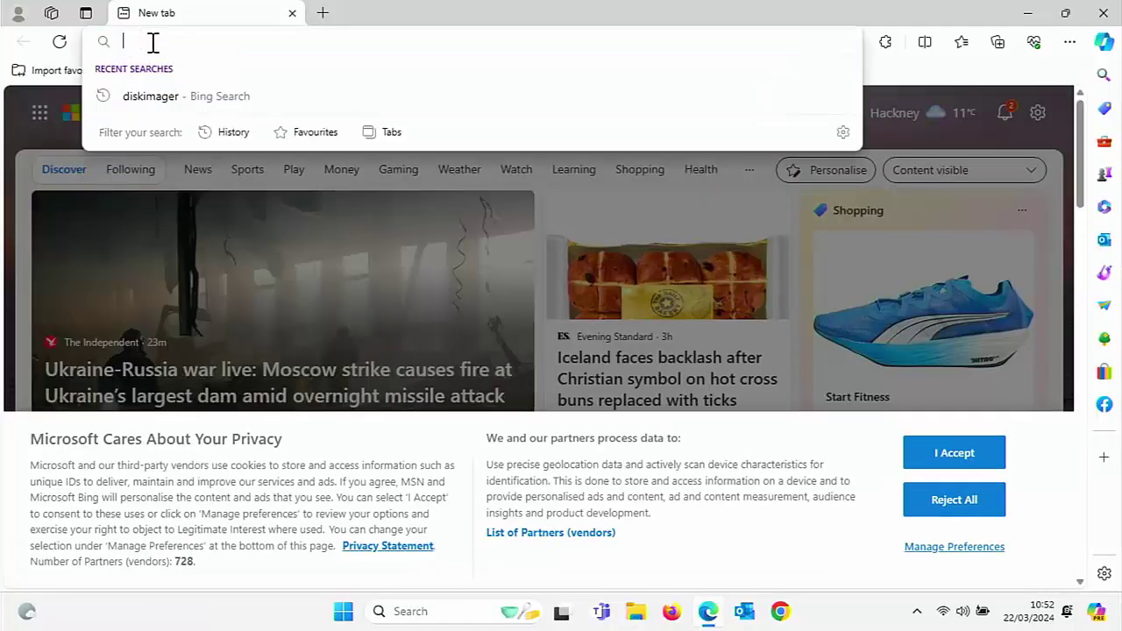
text(u)
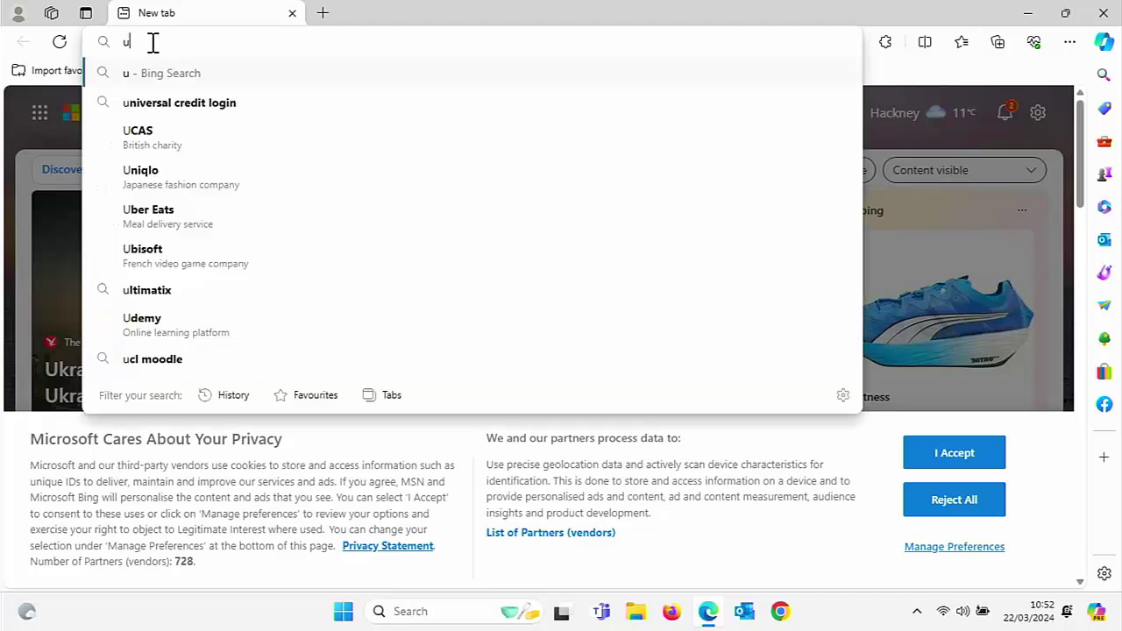
text(nins)
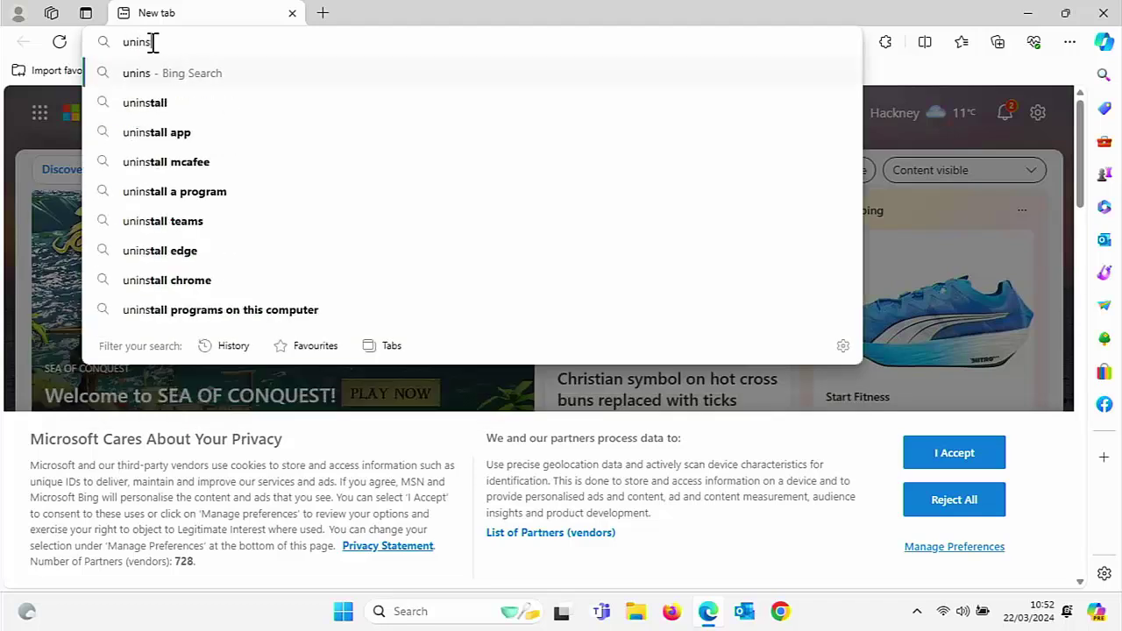
text(talr)
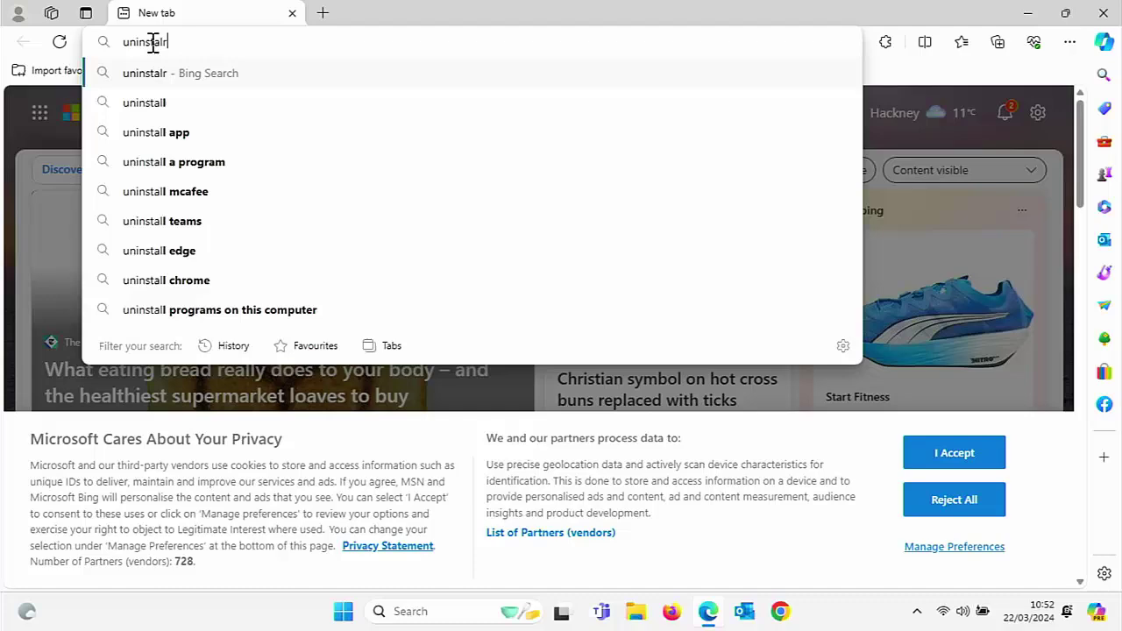
text(.com)
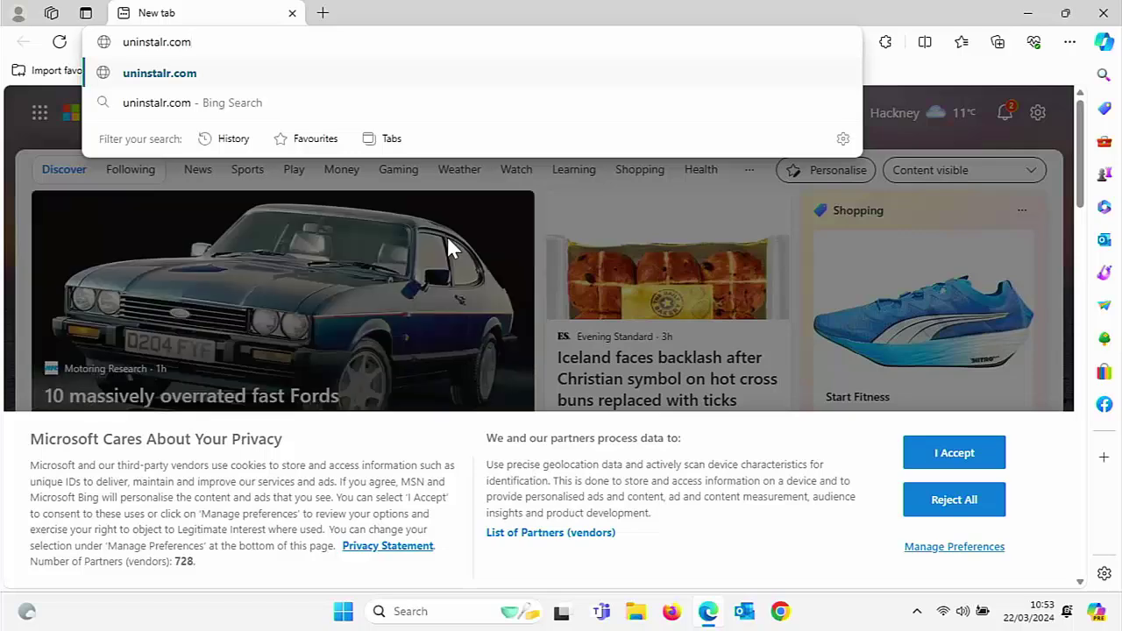
key(Return)
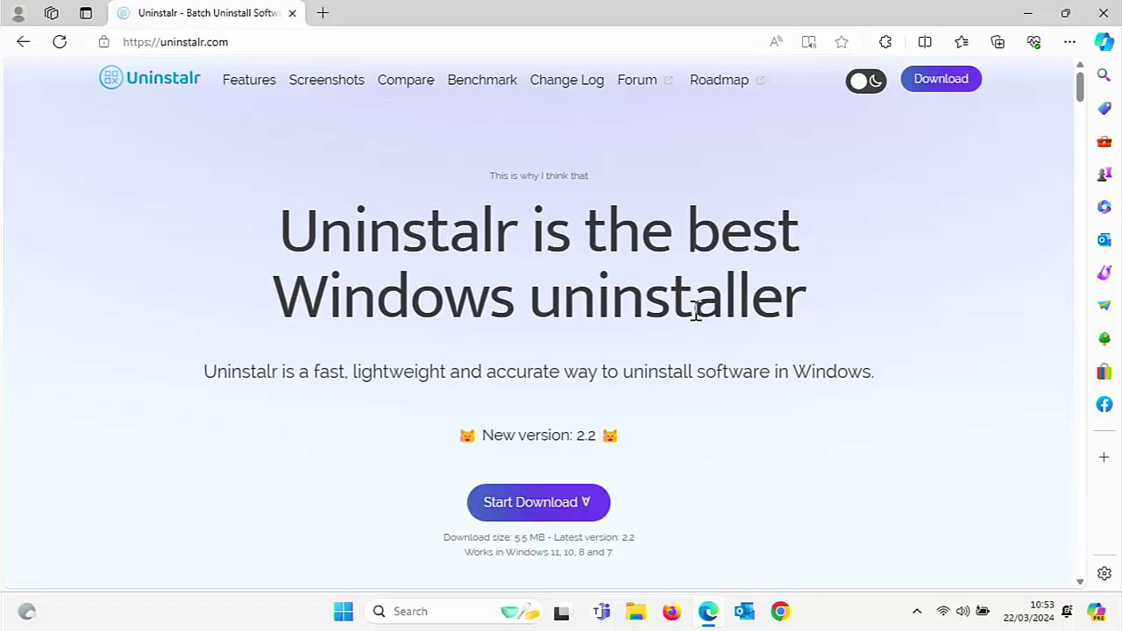
Download the Portable version of Uninstalr from the site's download section and close the browser
scroll(741, 375, down, 1)
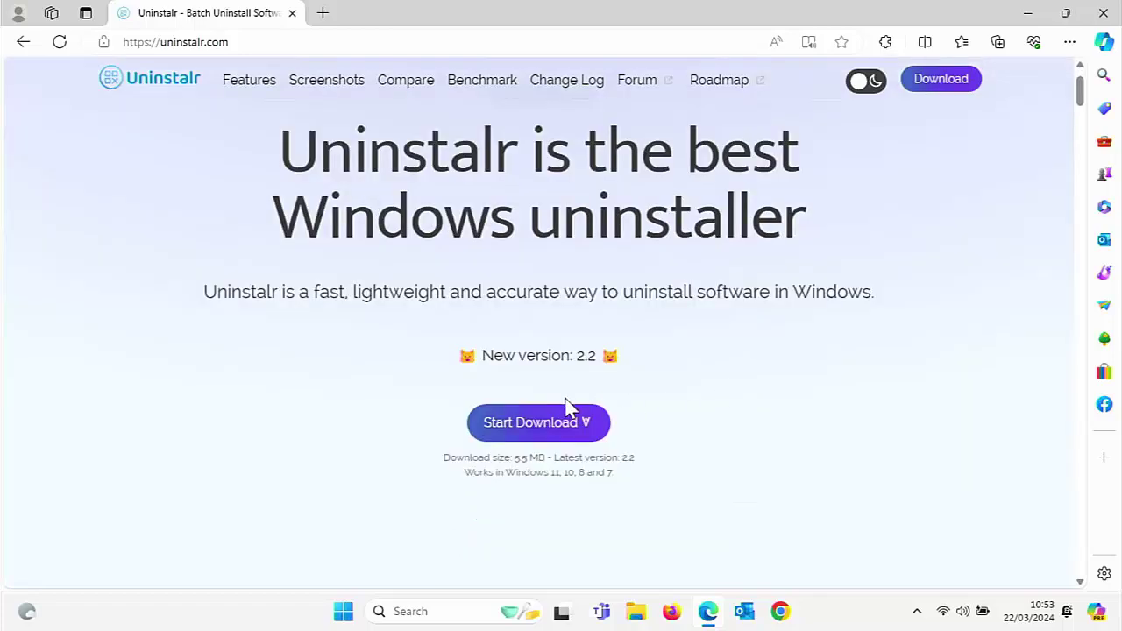
click(530, 424)
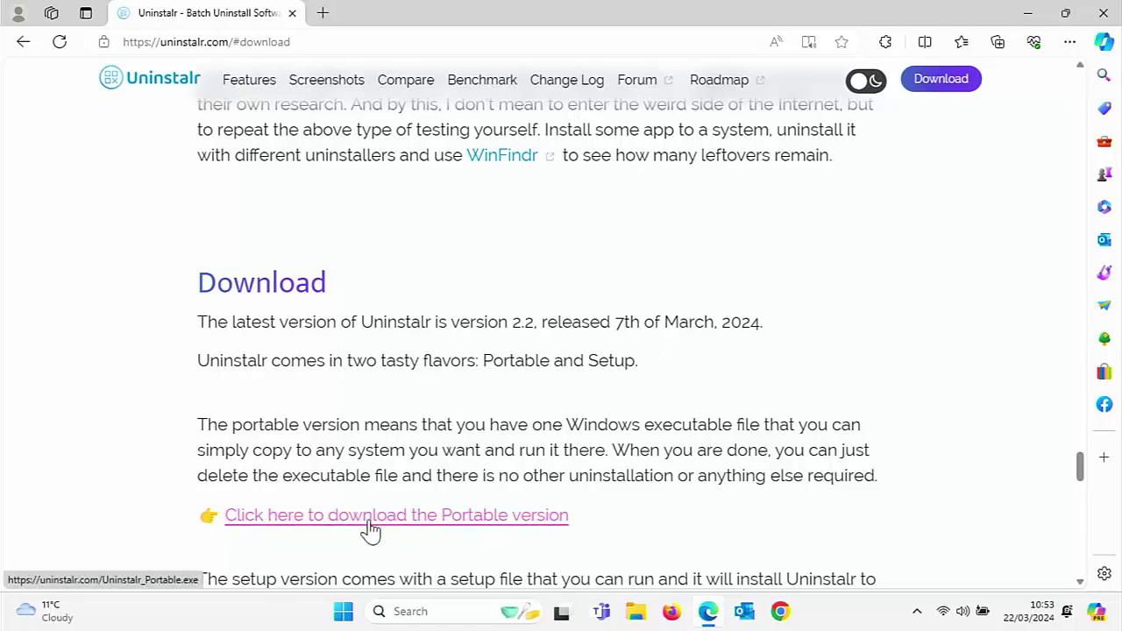
scroll(370, 529, down, 1)
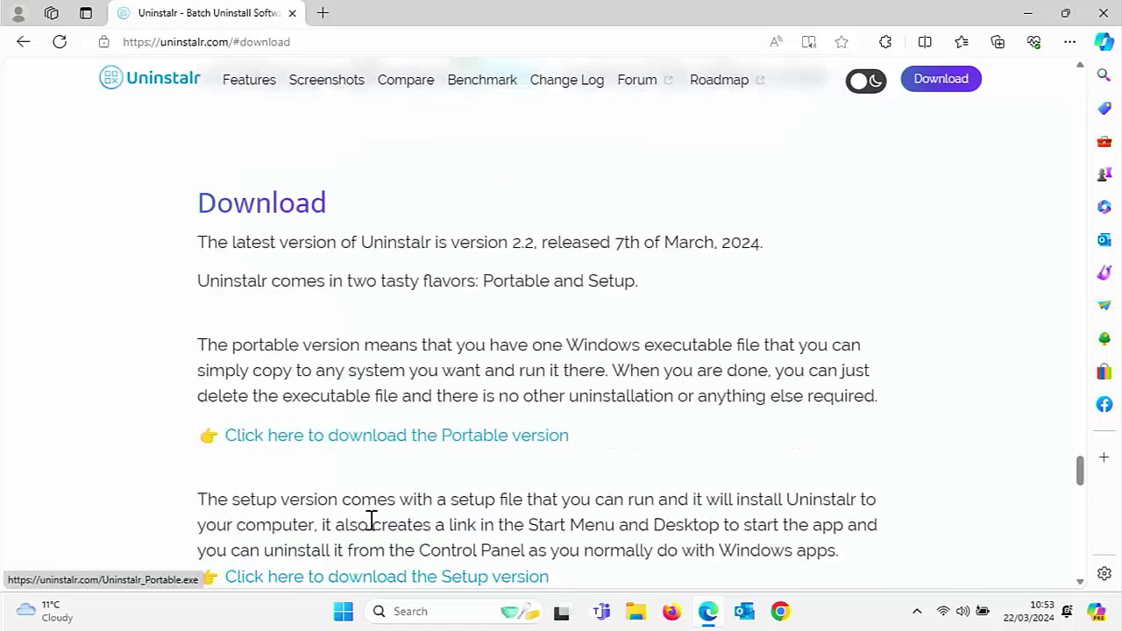
click(409, 447)
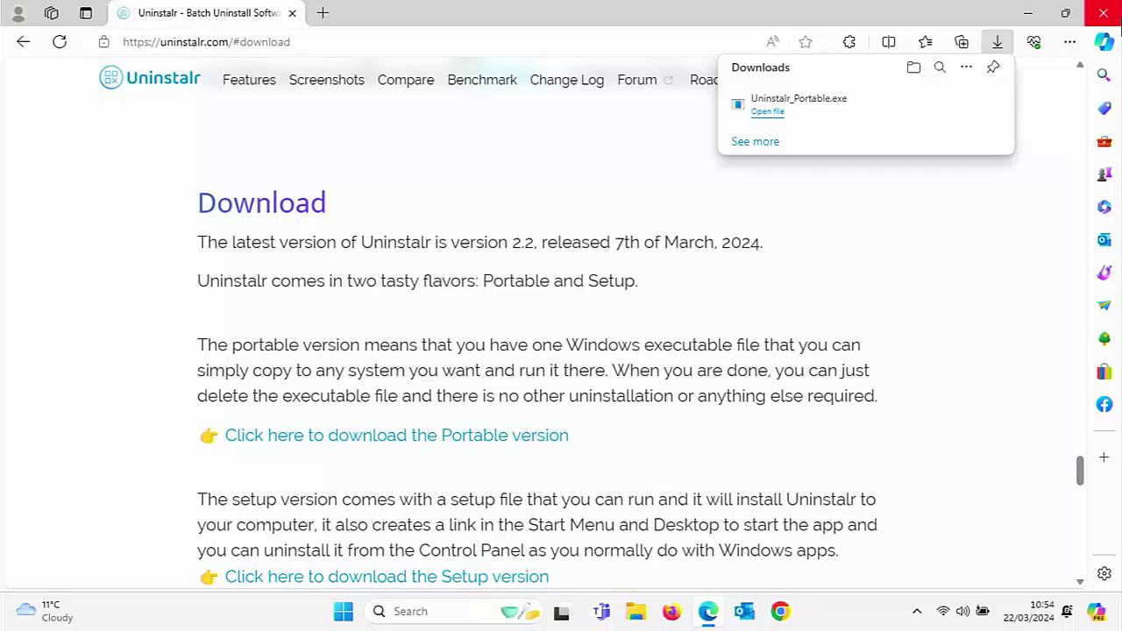
click(1104, 13)
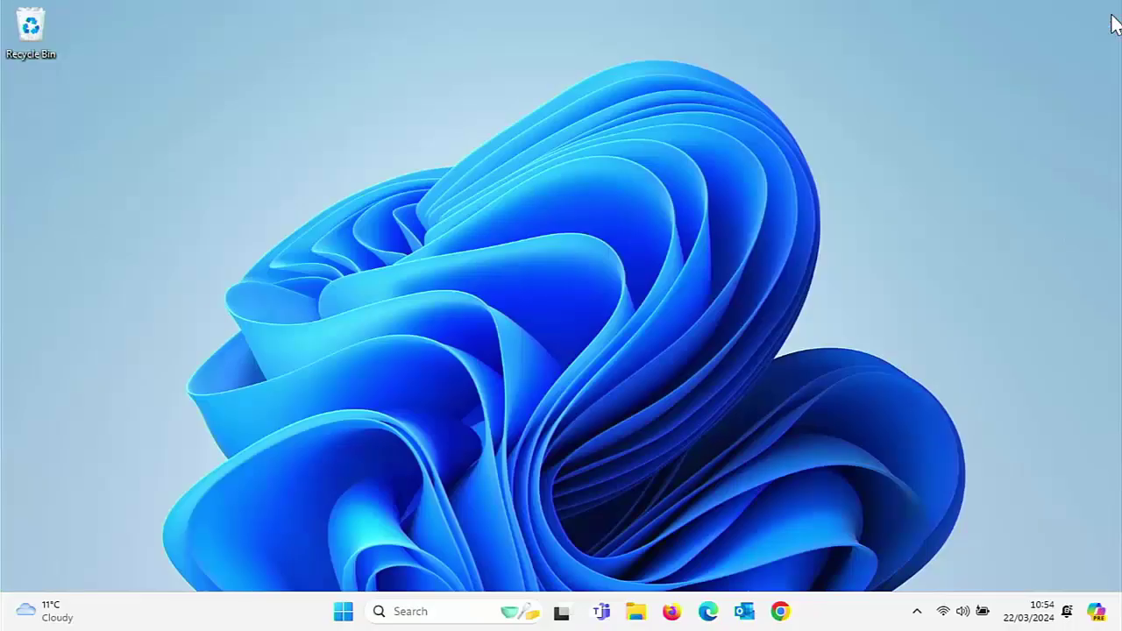
Launch Uninstalr_Portable from the Downloads folder in File Explorer, allowing it to make changes to the device
click(631, 623)
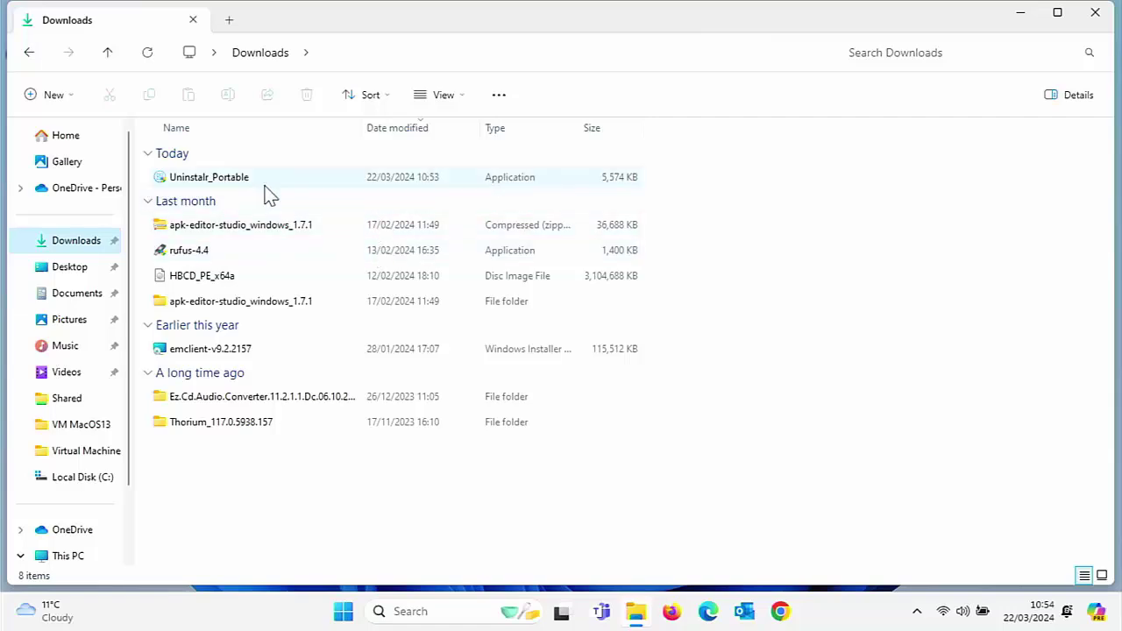
double_click(256, 182)
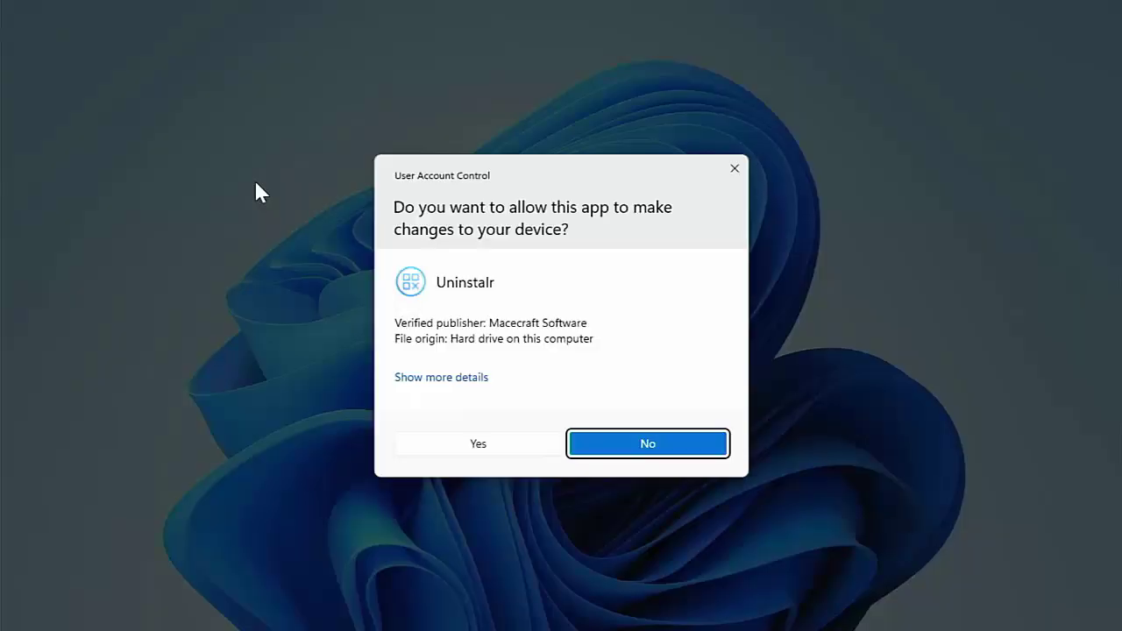
click(466, 446)
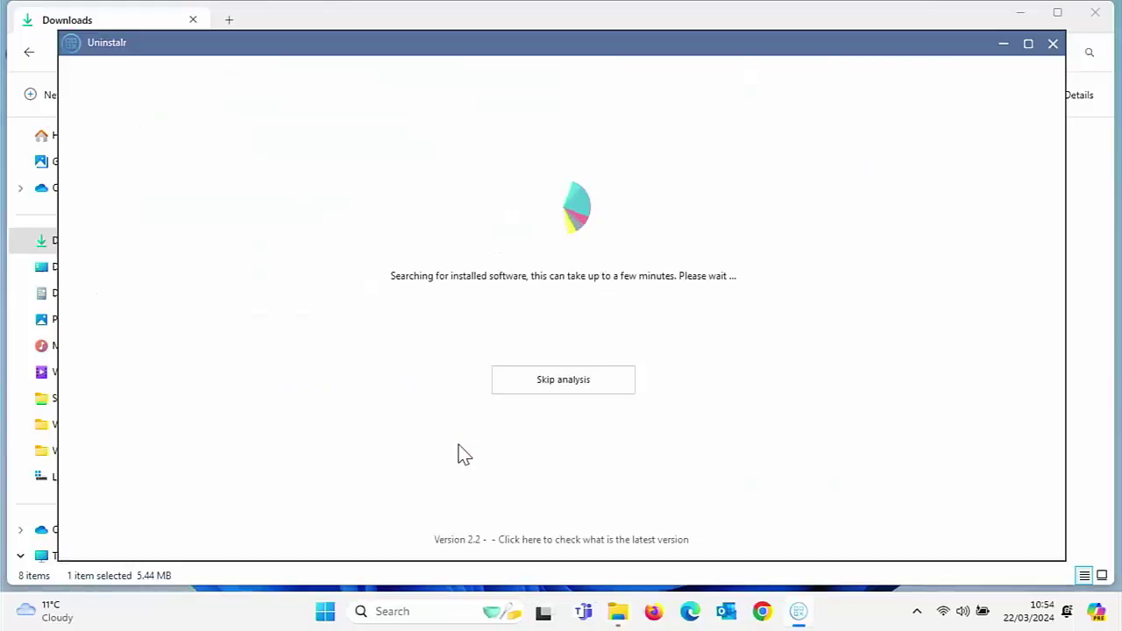